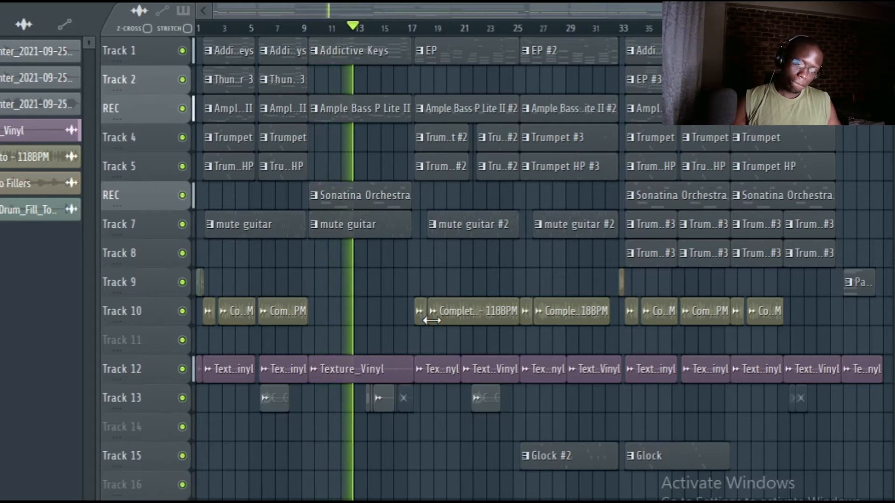
- Stop playback and solo Track 9 to examine the drum fill clips at the start of the arrangement
key(space)
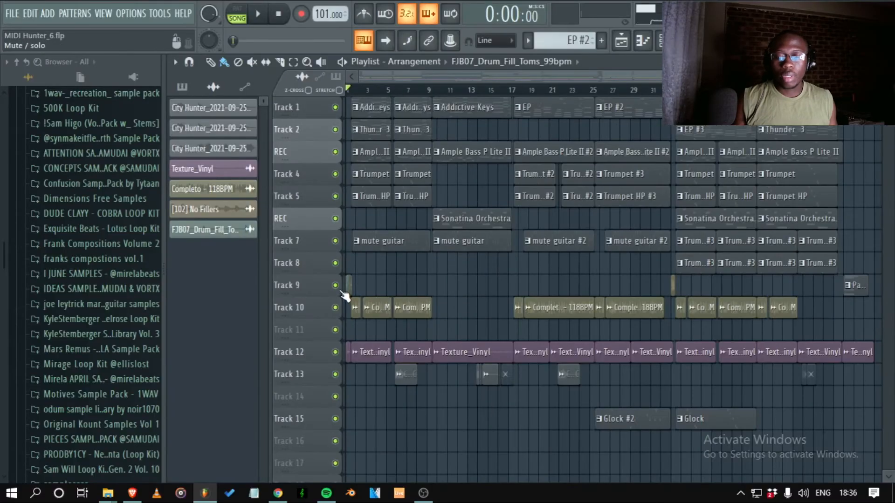
right_click(336, 286)
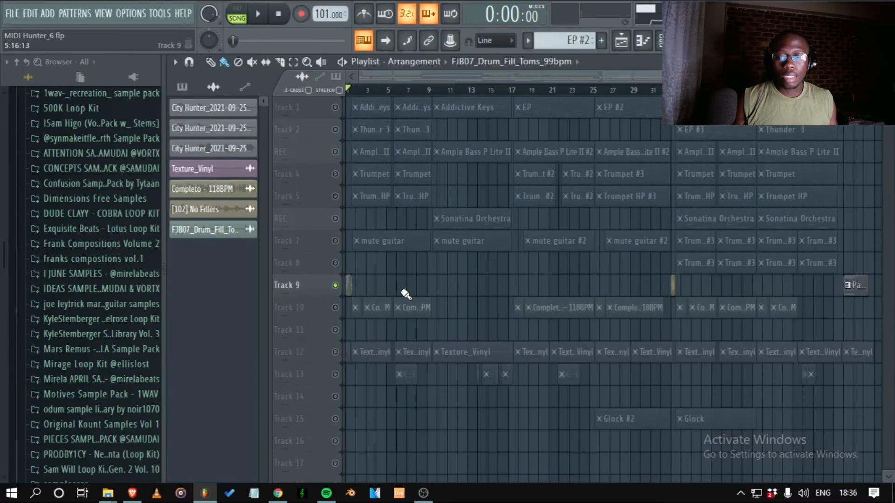
drag(411, 293, 344, 289)
drag(555, 310, 250, 282)
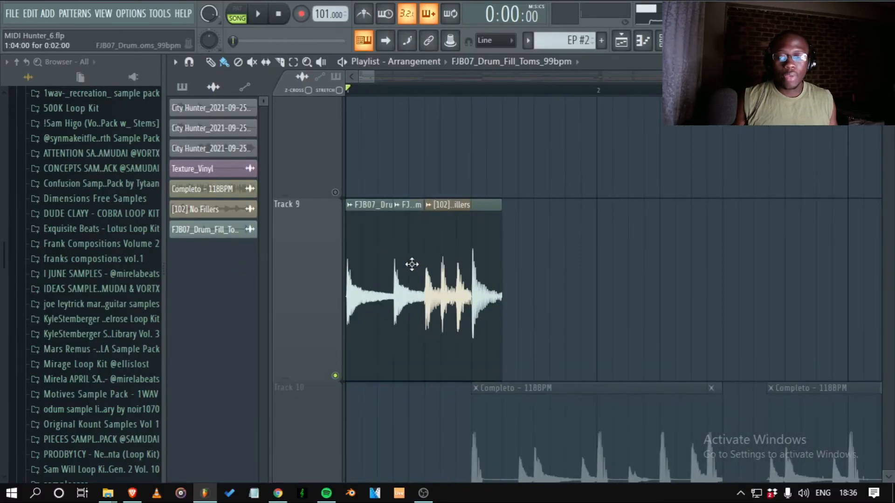
- Inspect the sample settings of the FJB07_Drum_Fill_Toms_99bpm and [102] No Fillers clips, and locate the No Fillers file in the browser
double_click(373, 258)
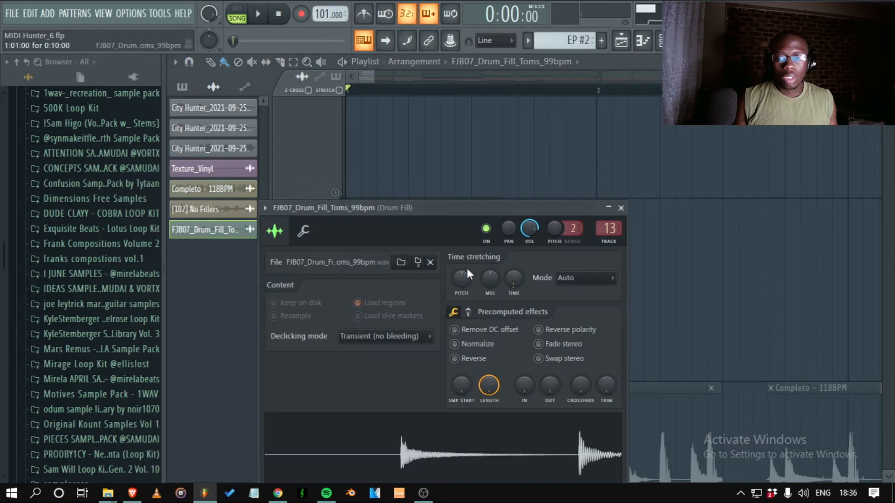
key(Escape)
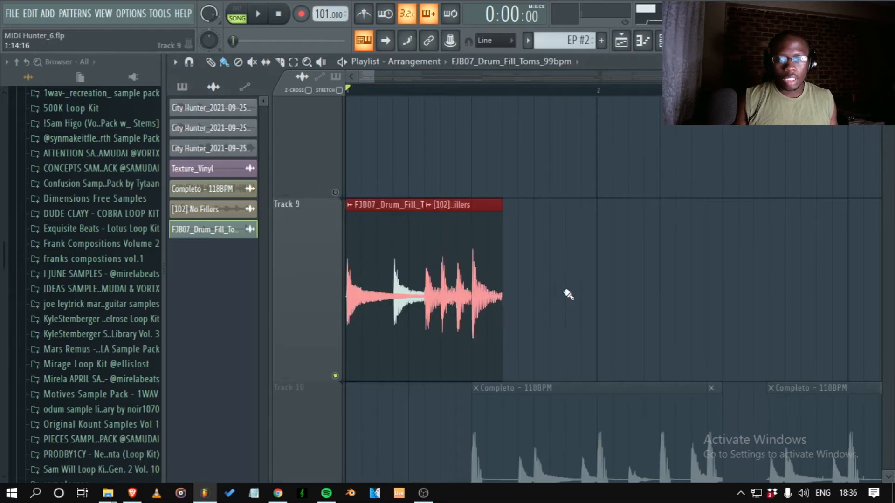
double_click(459, 251)
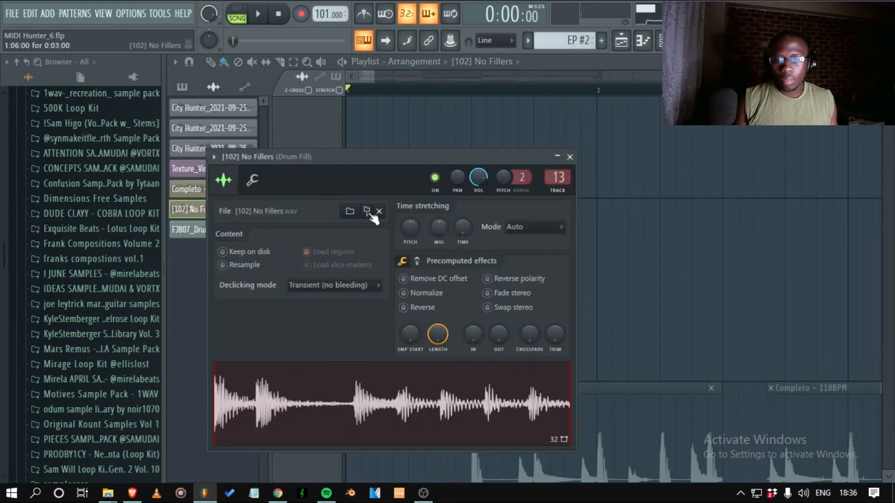
click(368, 213)
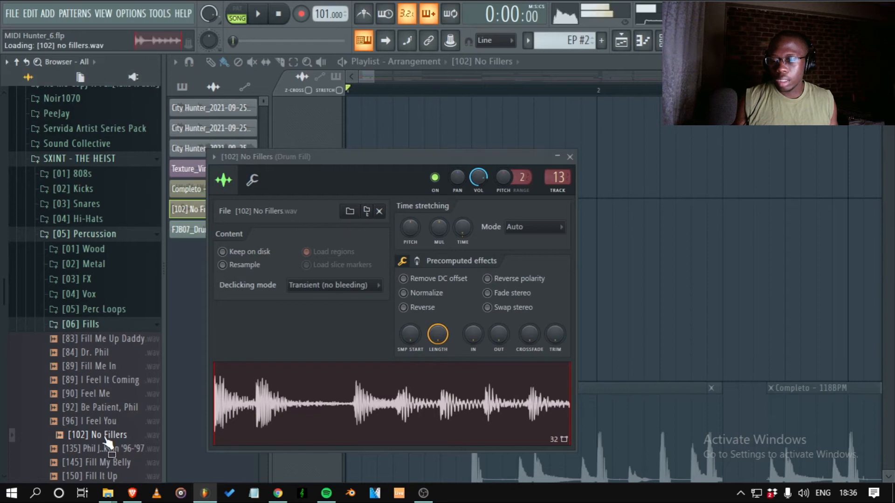
key(Escape)
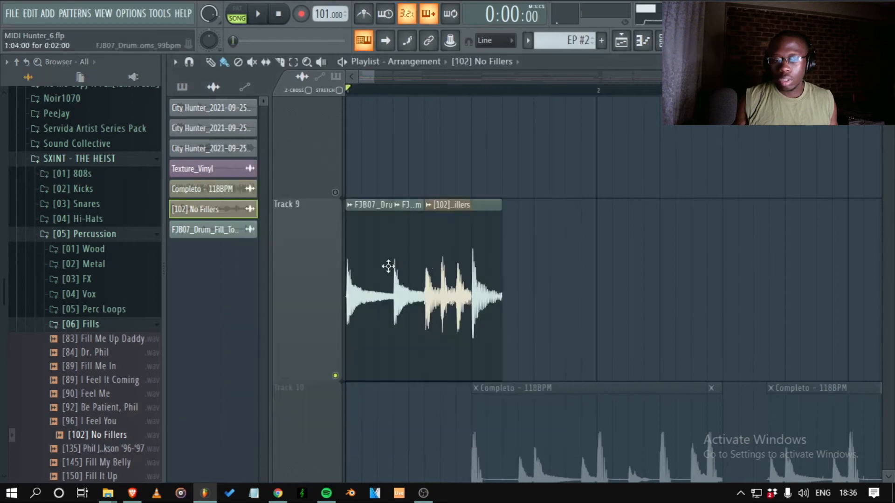
- Recheck the sample waveforms behind the toms fill clip and the No Fillers clip on Track 9
double_click(356, 275)
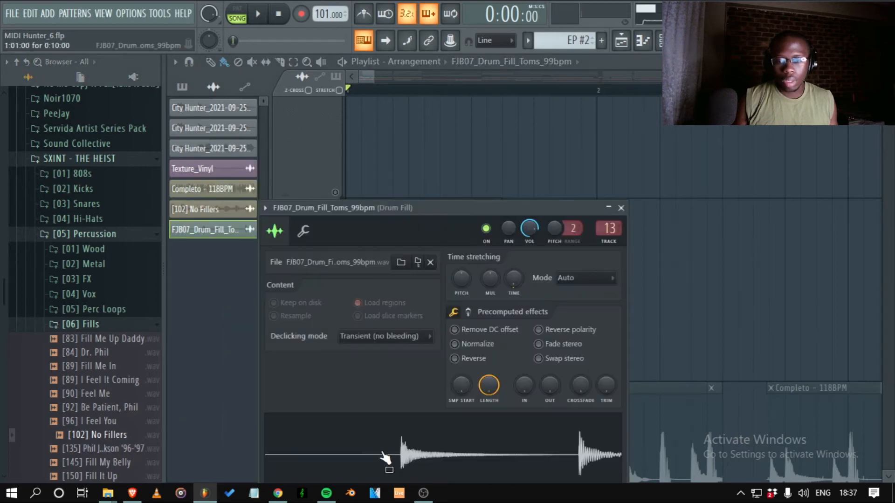
key(Escape)
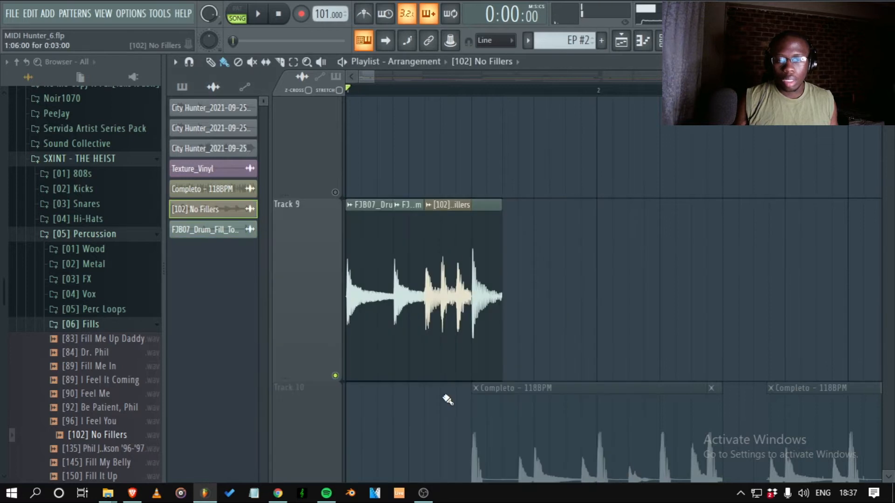
double_click(444, 309)
key(Escape)
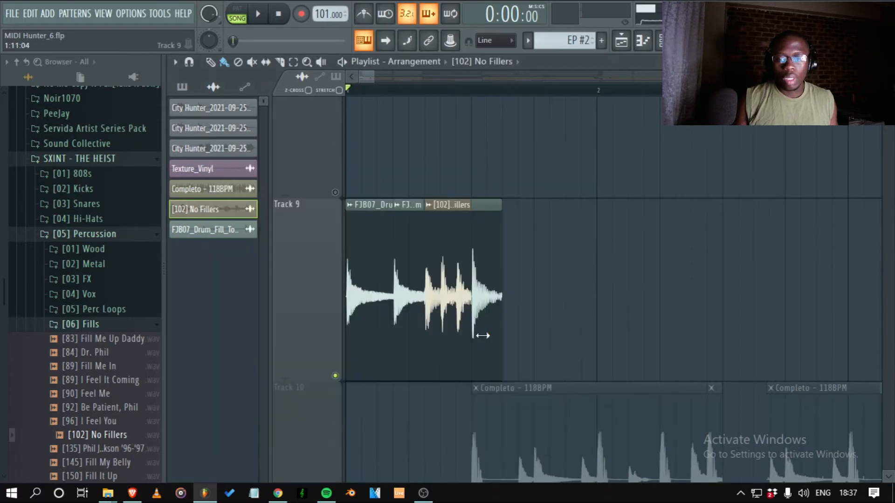
- Play the soloed drum fill on Track 9 and review where it sits in the full arrangement
key(space)
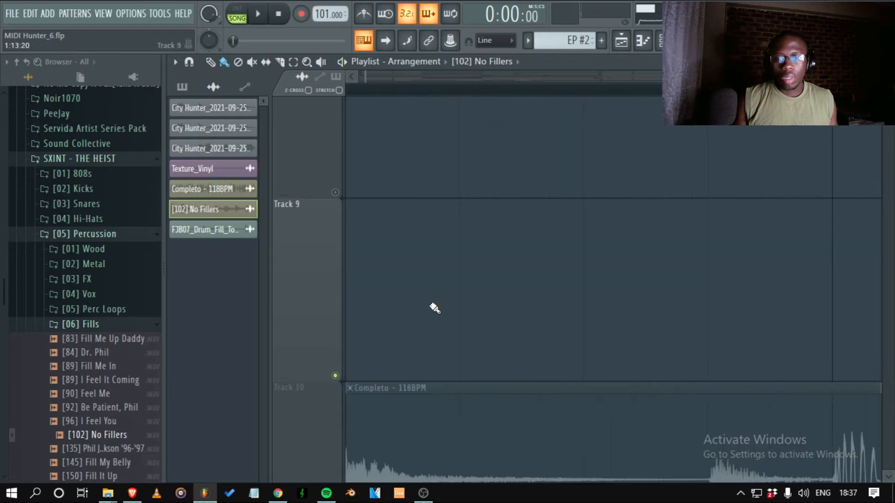
ctrl+right_click(435, 308)
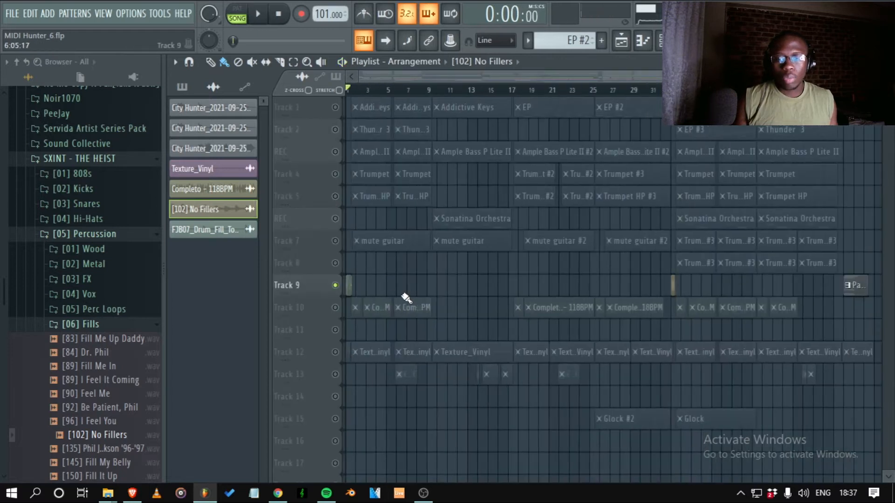
drag(325, 305, 324, 305)
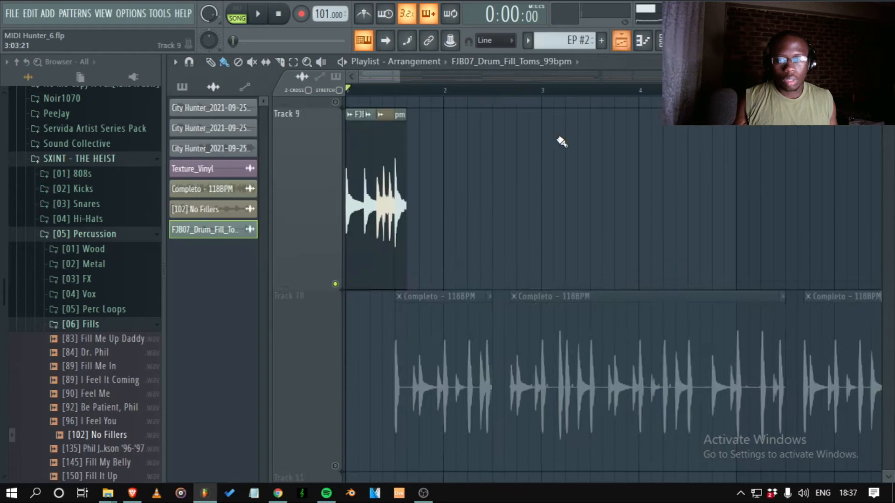
scroll(451, 207, up, 2)
ctrl+right_click(451, 208)
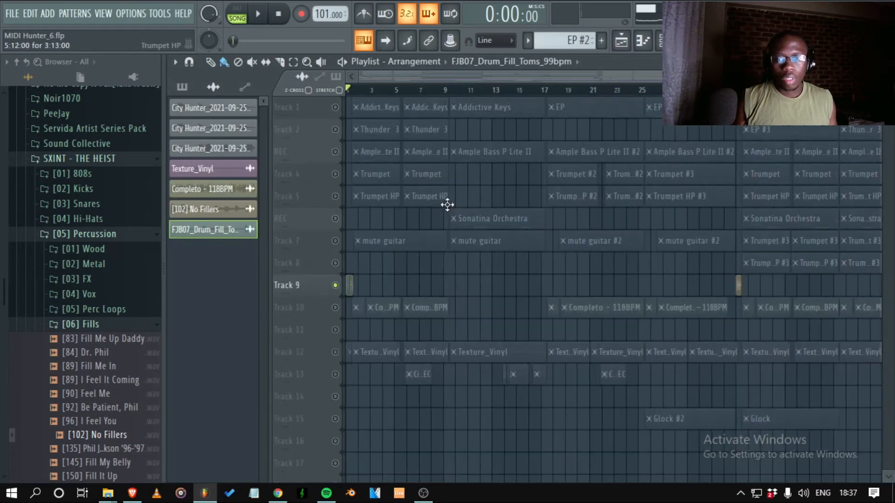
- Solo Track 1 and open its first Addictive Keys pattern clip in the piano roll
right_click(336, 108)
drag(438, 132, 320, 110)
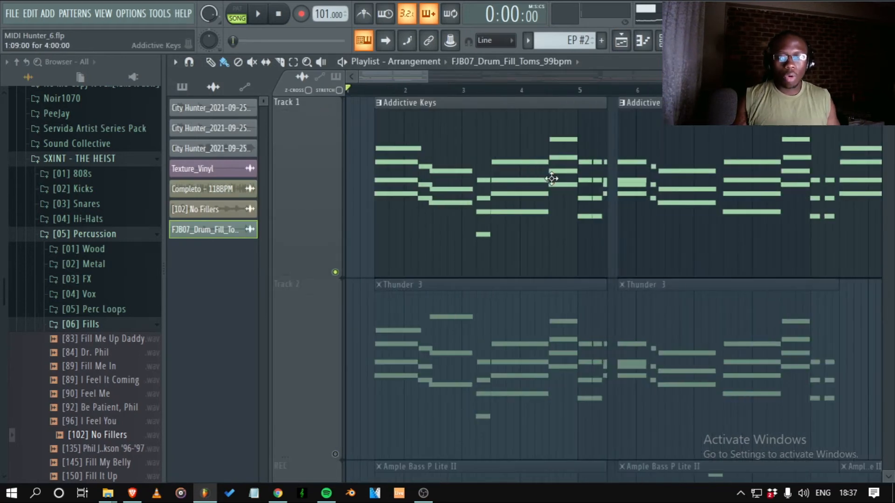
double_click(551, 178)
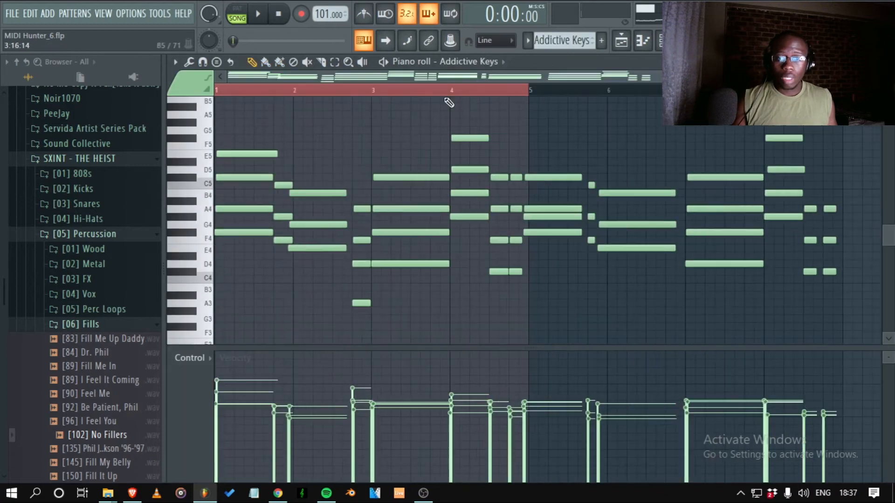
- Play the Addictive Keys chord progression in pattern mode and stop playback
key(space)
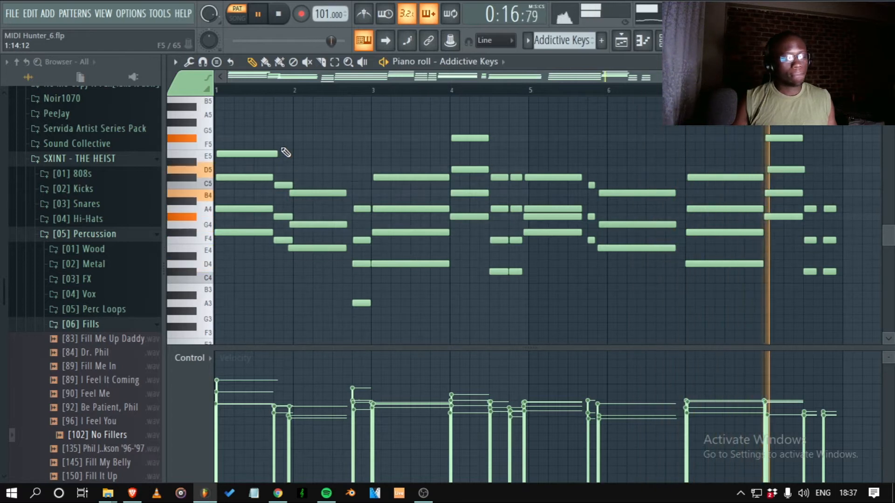
key(space)
drag(246, 136, 809, 332)
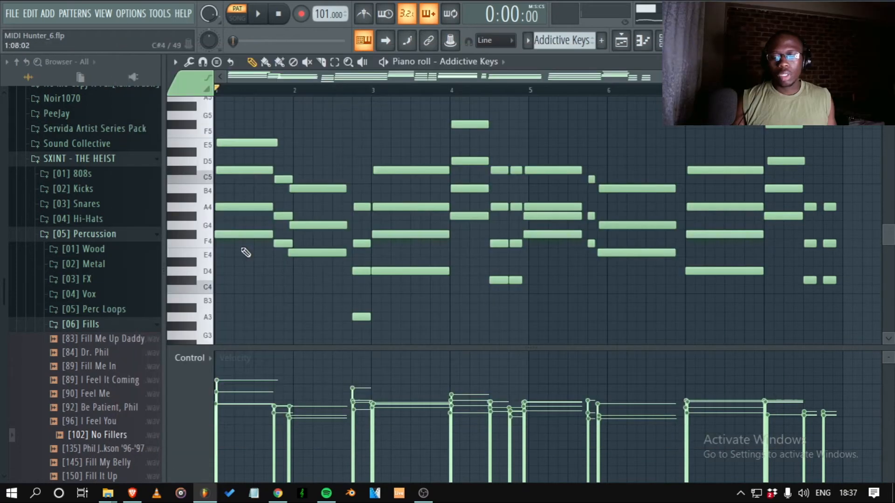
- Shorten the first chord's E5 note so it ends close to the chord's F#4, A4 and C#5 notes
drag(216, 129, 354, 274)
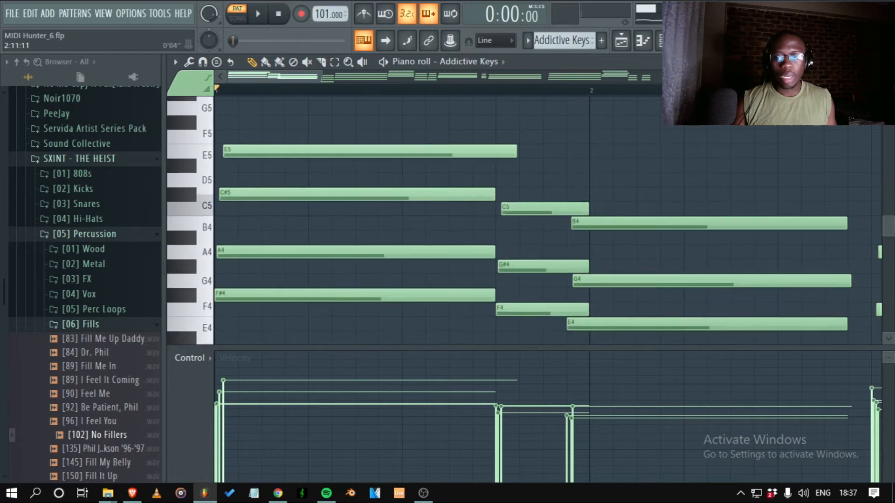
drag(258, 146, 276, 294)
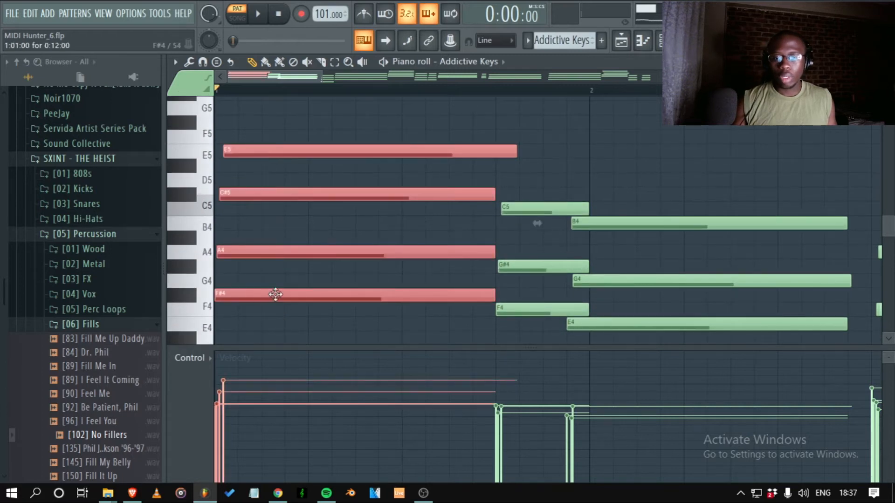
right_click(320, 200)
drag(888, 90, 889, 99)
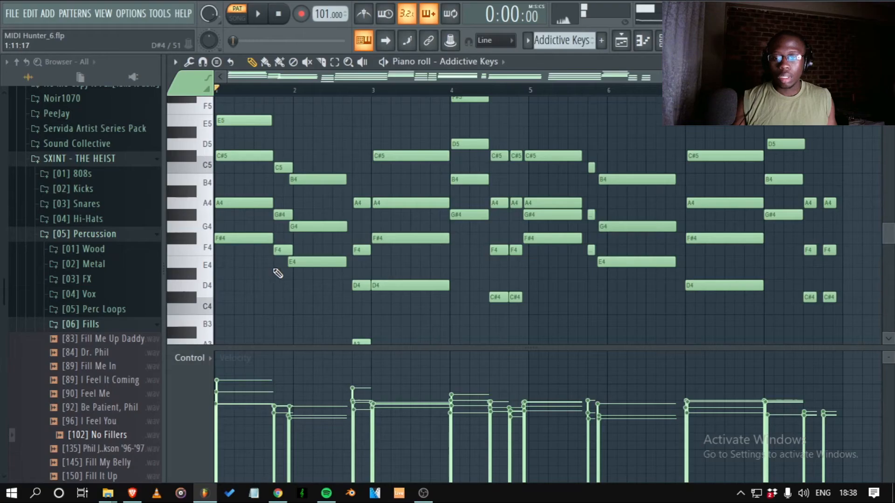
- Examine the note voicings of the opening chords in bars 1 and 2 and play the first chord
drag(273, 235, 225, 117)
ctrl+click(310, 299)
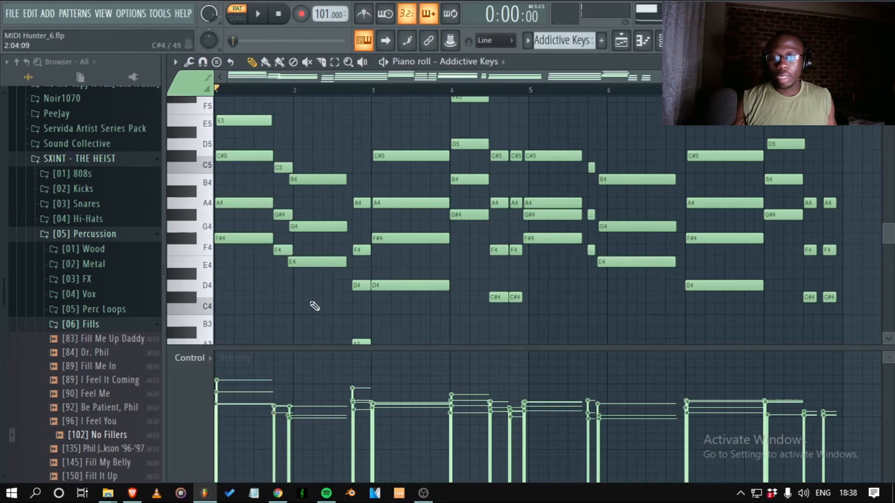
drag(369, 306, 246, 143)
ctrl+right_click(282, 140)
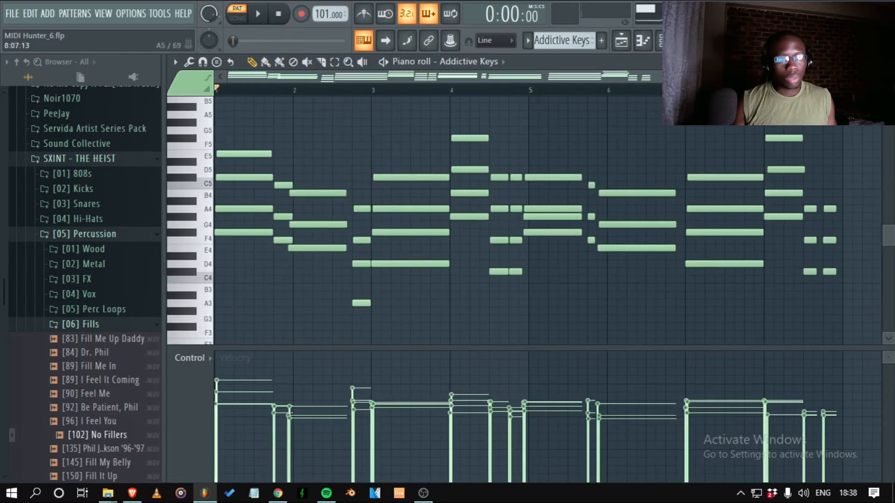
drag(888, 90, 889, 80)
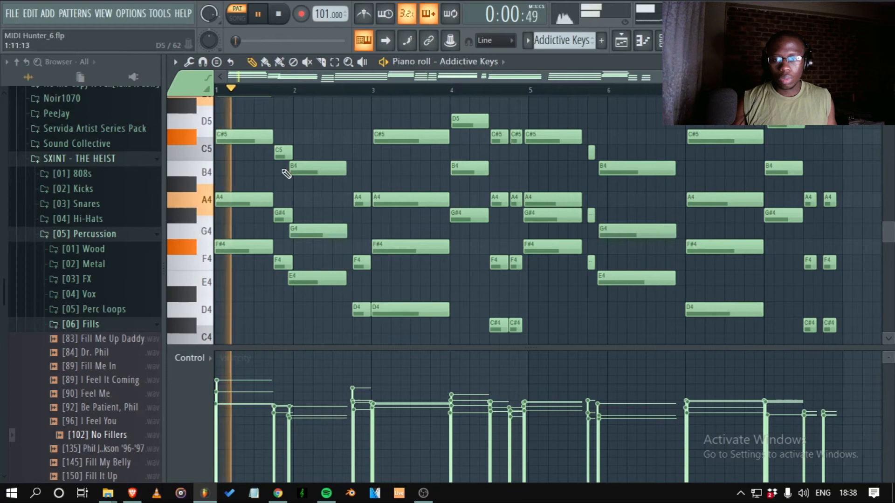
key(space)
ctrl+drag(318, 254, 177, 128)
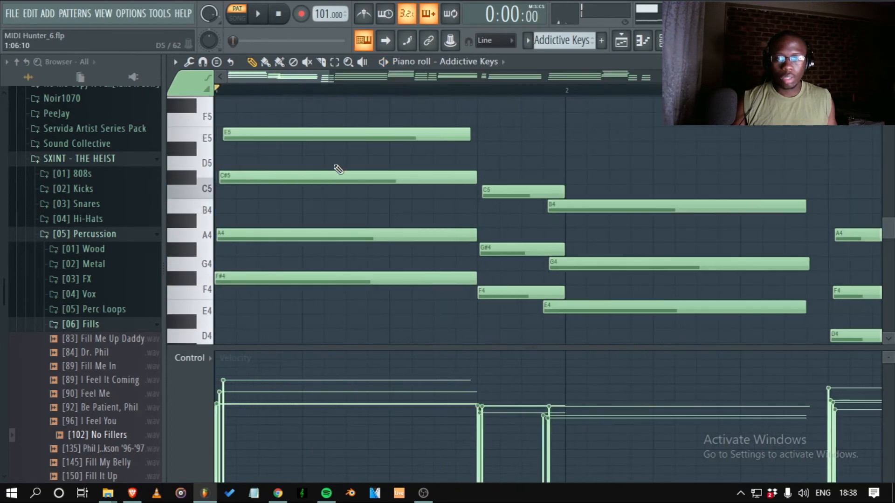
ctrl+right_click(335, 169)
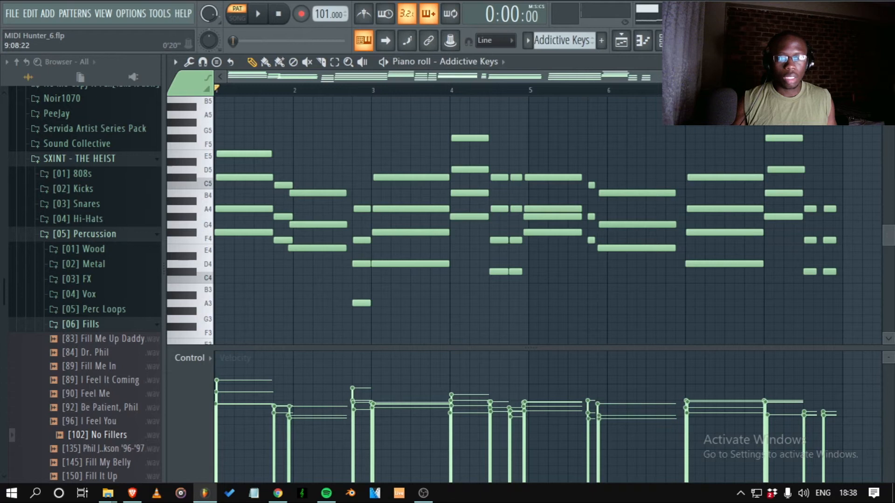
- Select the D4, F4 and A4 notes of the short chord just before bar 3
drag(888, 89, 888, 82)
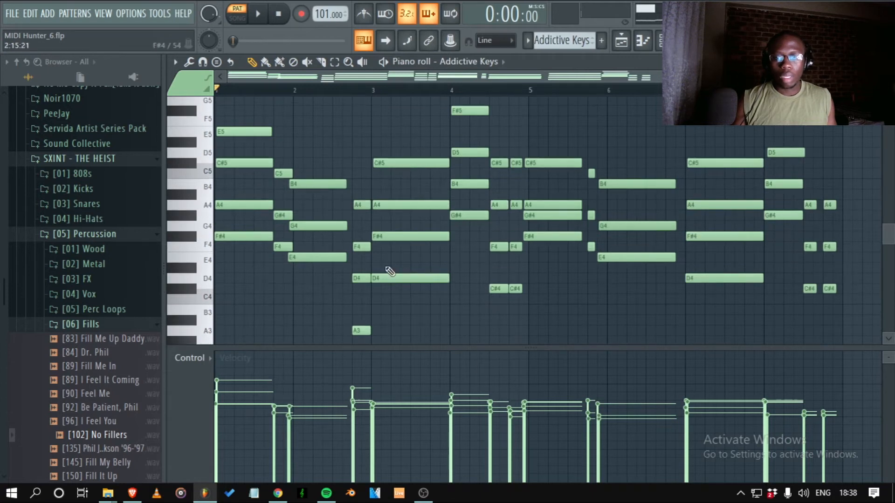
drag(412, 349, 310, 169)
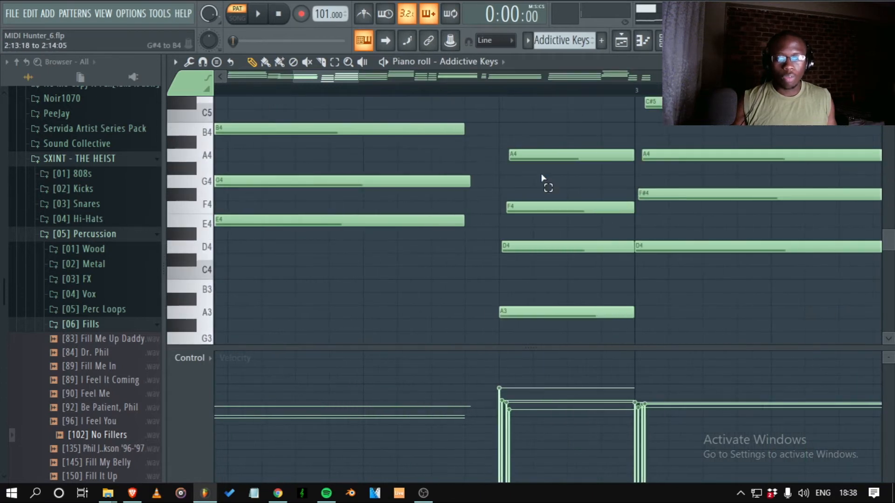
drag(530, 144, 563, 272)
ctrl+right_click(563, 271)
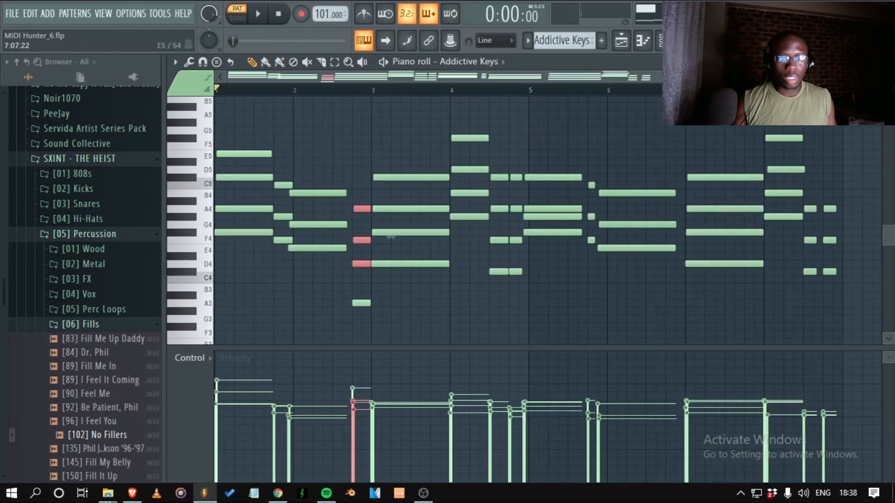
- Try shifting the A3 bass note of the chord before bar 3 up an octave
scroll(391, 238, up, 2)
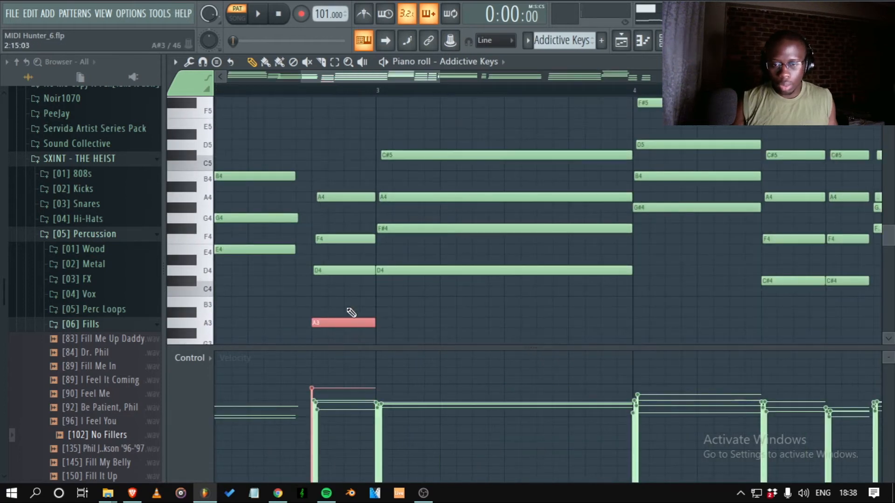
key(ctrl+Up)
key(ctrl+Down)
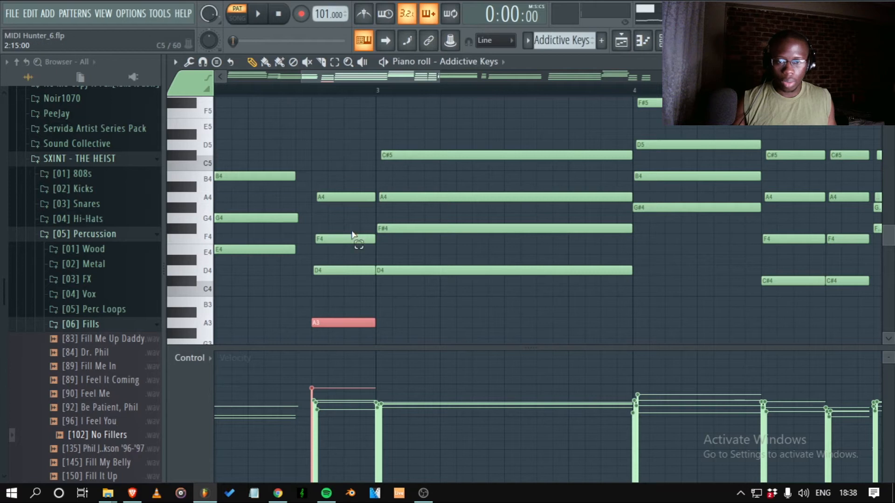
- Select the F4 note of the chord just before bar 3 and play that chord several times from its start
right_click(391, 293)
key(space)
key(space)
key(space)
key(space)
key(space)
key(space)
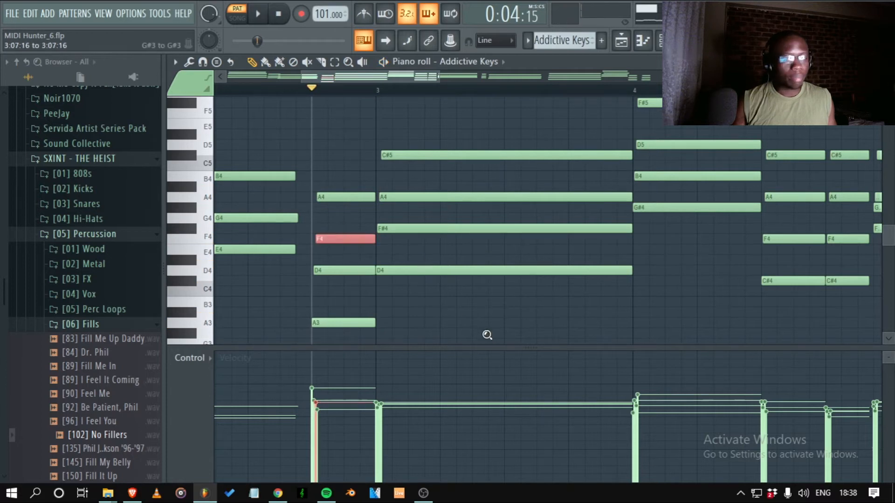
ctrl+right_click(485, 333)
drag(440, 321, 284, 128)
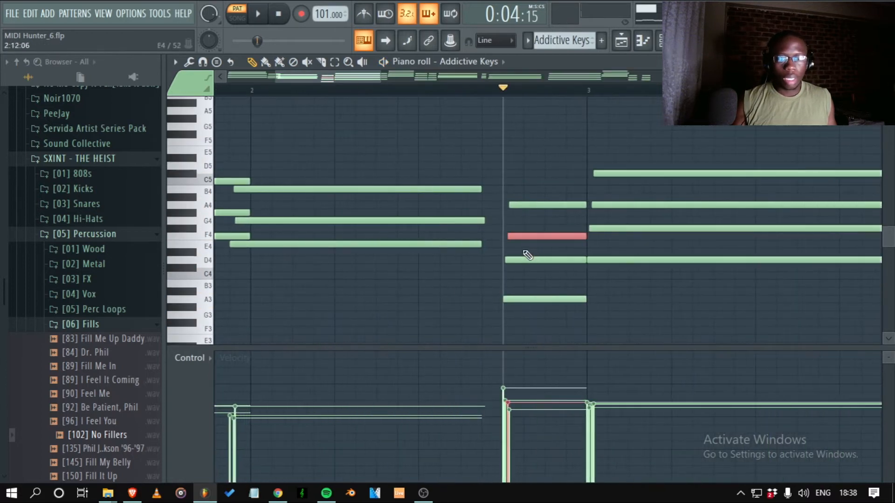
key(space)
key(space)
- Select the D4, F#4, A4 and C#5 notes of the long chord starting at bar 3
ctrl+click(637, 284)
drag(632, 163, 649, 291)
ctrl+right_click(649, 291)
ctrl+right_click(684, 190)
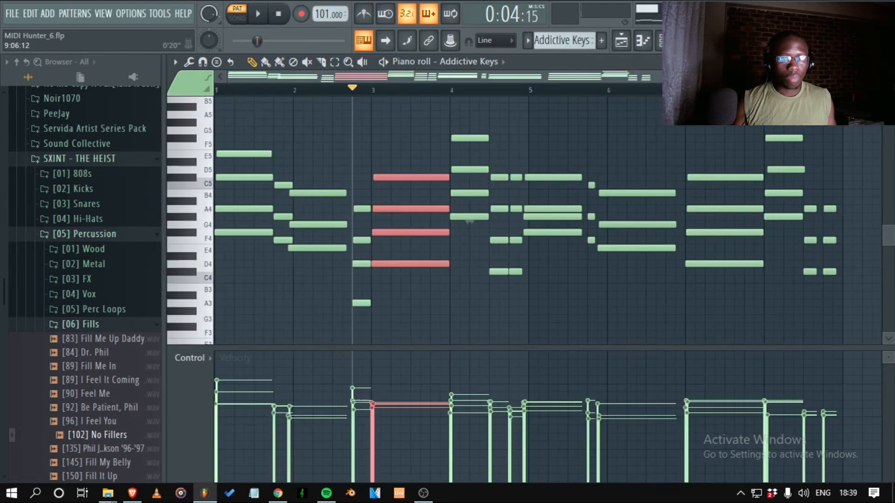
- Play the long D4, F#4, A4 and C#5 chord from its start at bar 3
drag(889, 91, 889, 109)
drag(451, 343, 369, 141)
click(437, 89)
key(space)
key(space)
ctrl+right_click(471, 218)
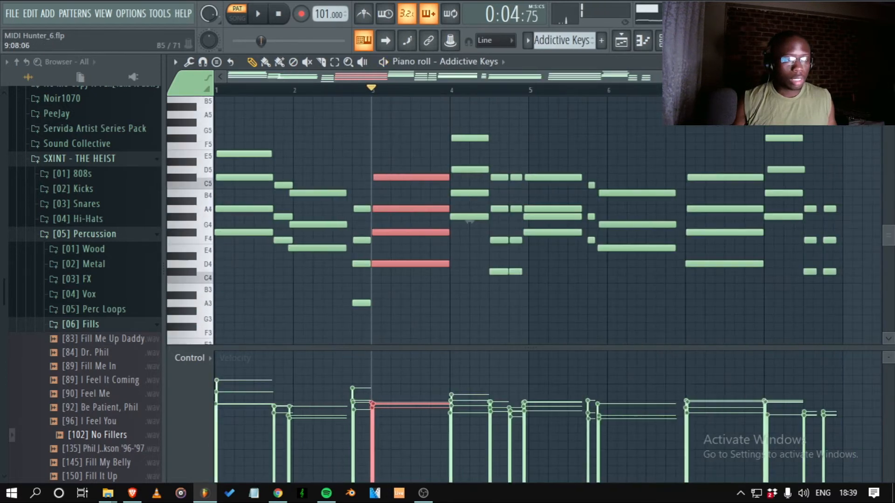
- Select the G#4, B4, D5 and F#5 notes of the chord at bar 4 and play it from its start
drag(889, 91, 888, 109)
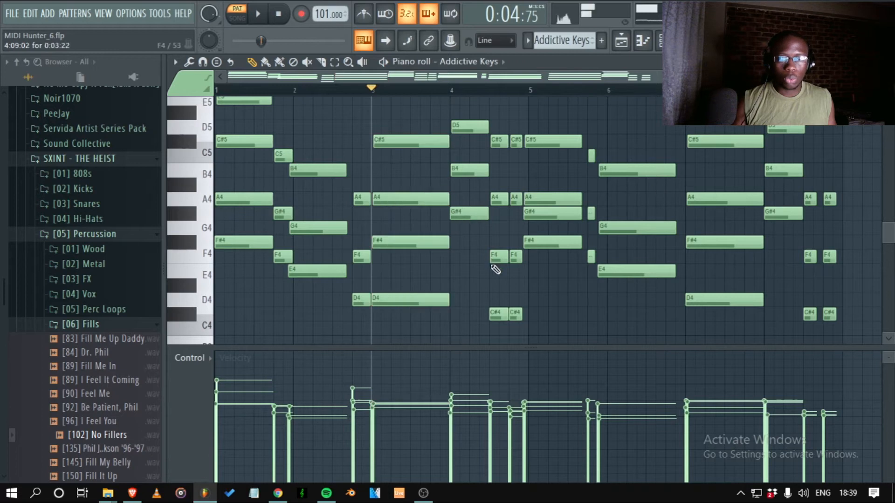
scroll(493, 266, up, 3)
drag(468, 122, 475, 311)
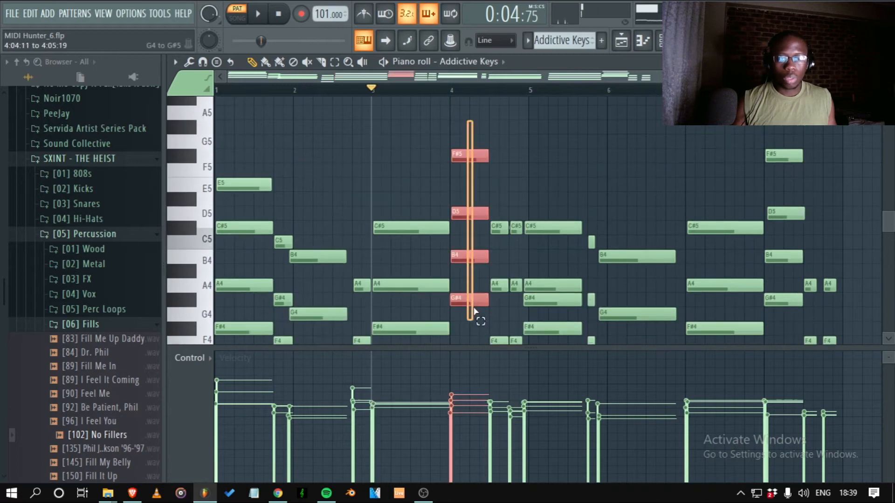
click(454, 90)
key(space)
key(space)
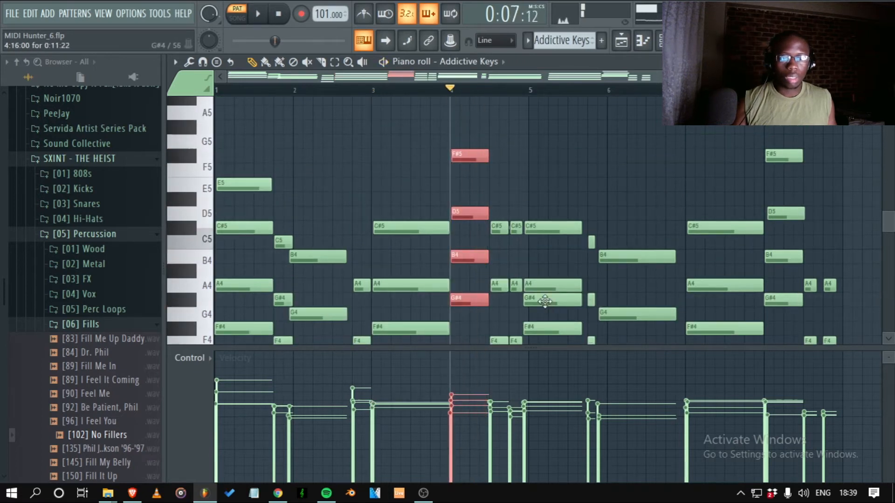
- Select the F4, A4 and C#5 notes of the two short chords before bar 5 and play from bar 4
scroll(544, 302, down, 2)
drag(561, 335, 597, 339)
key(space)
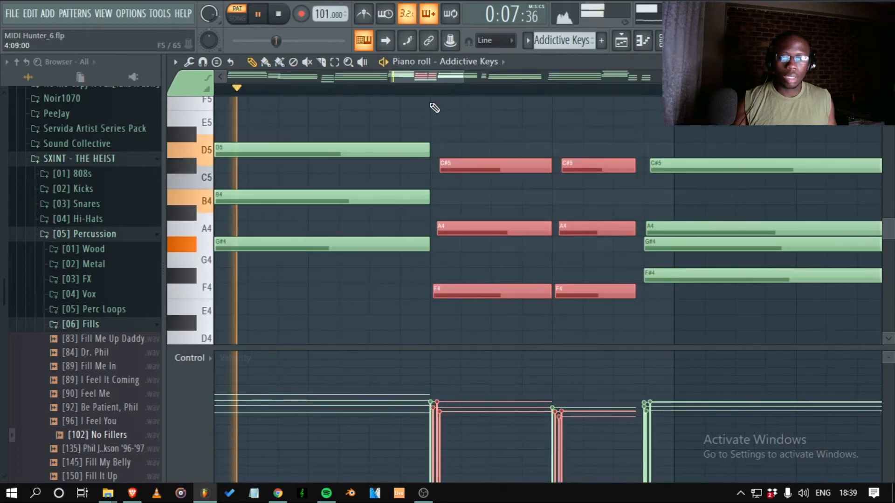
key(space)
ctrl+right_click(503, 143)
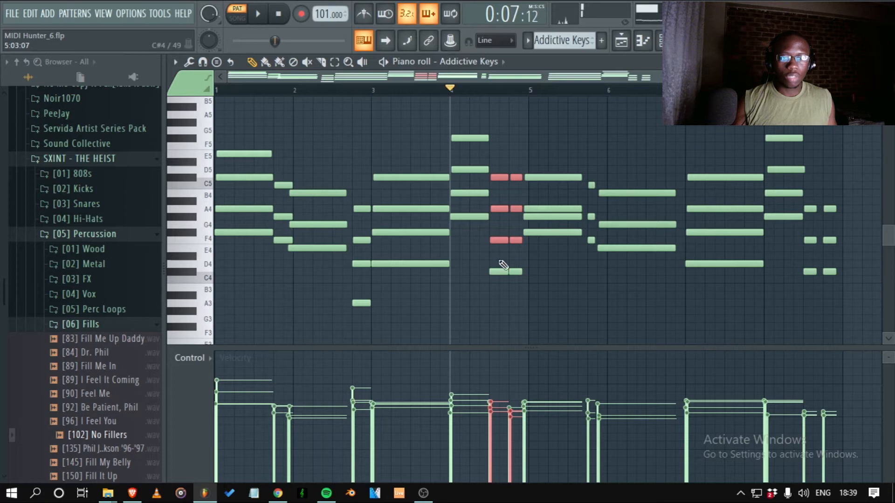
- Select the F#4, G#4, A4 and C#5 notes of the long chord starting just before bar 5
drag(459, 132, 525, 285)
drag(551, 151, 560, 234)
drag(624, 301, 410, 150)
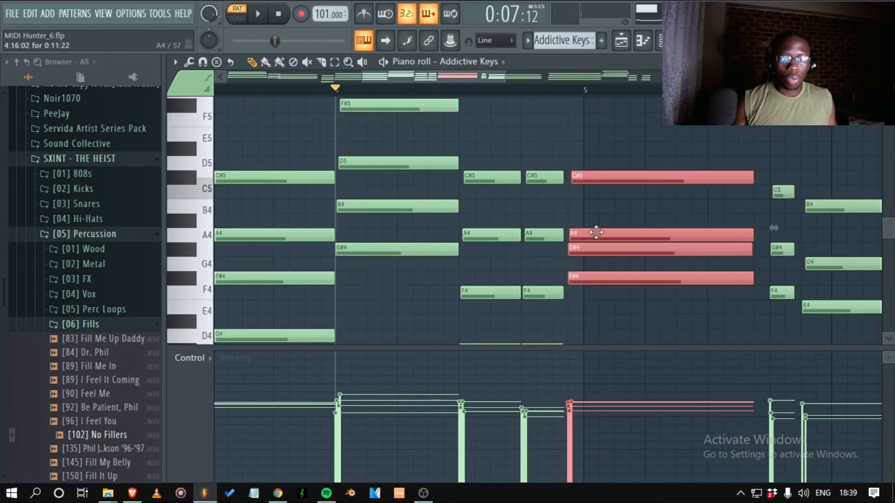
- Try moving the G#4 note of the long chord at bar 5 up an octave to G#5
right_click(604, 263)
drag(603, 262, 602, 261)
key(Delete)
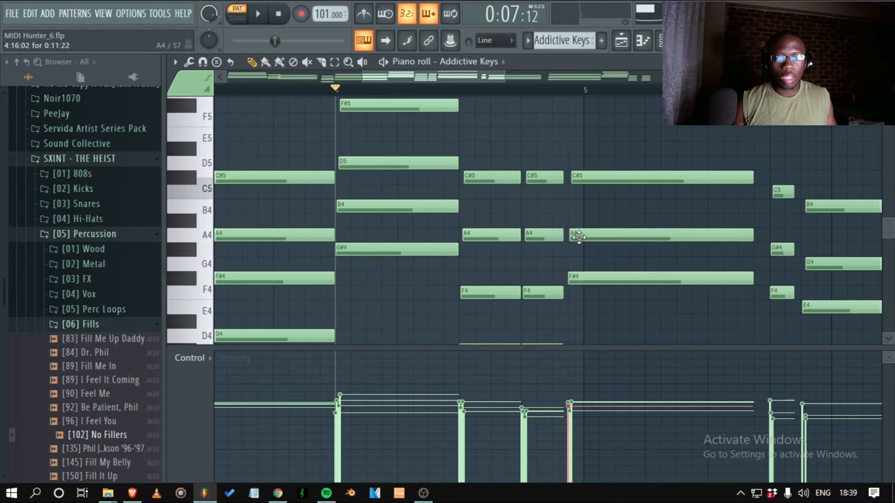
key(BackSpace)
scroll(610, 200, up, 4)
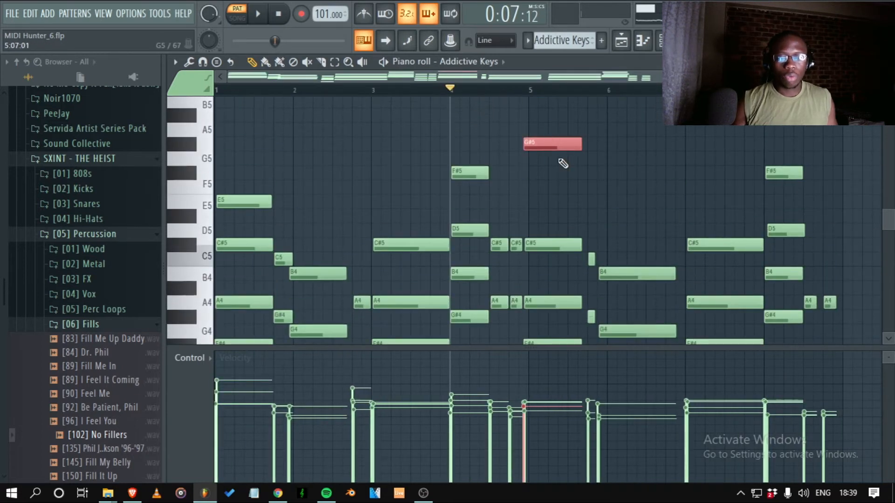
key(ctrl+Down)
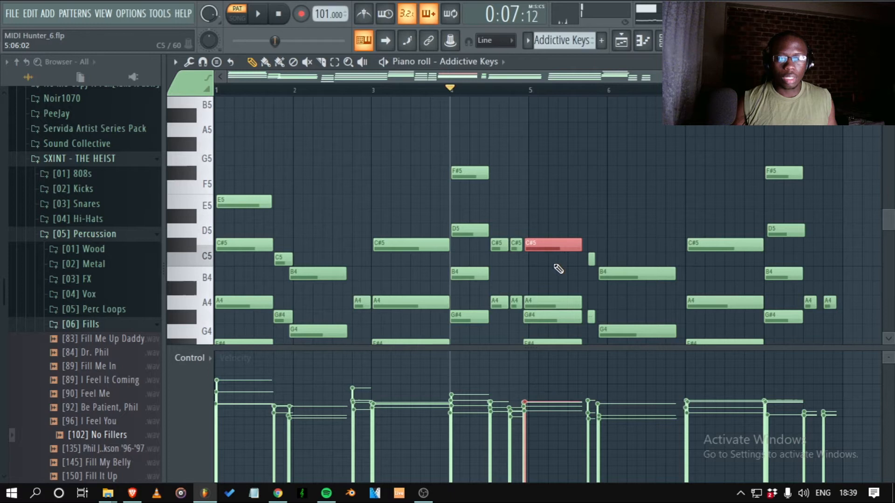
- Try voicing the long chord at bar 5 with G#5 and an added E5 on top, and play it from its start
drag(561, 268, 486, 184)
ctrl+click(475, 239)
key(ctrl+Up)
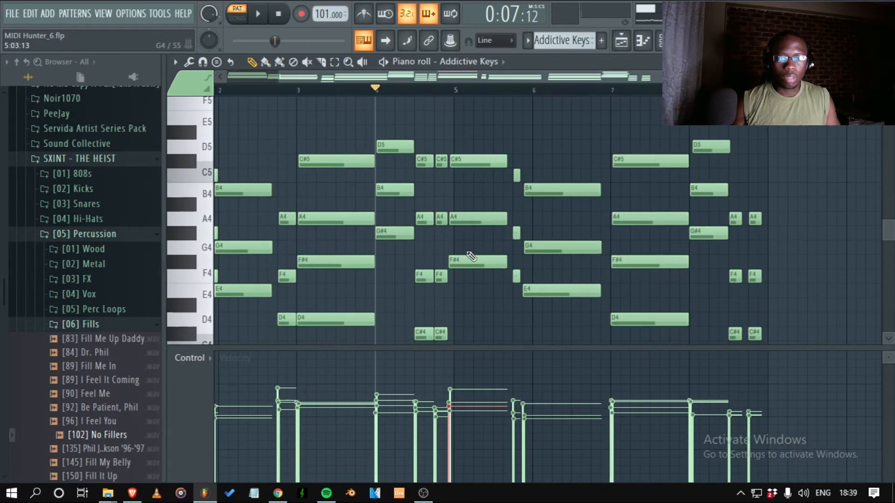
scroll(464, 261, up, 3)
click(457, 250)
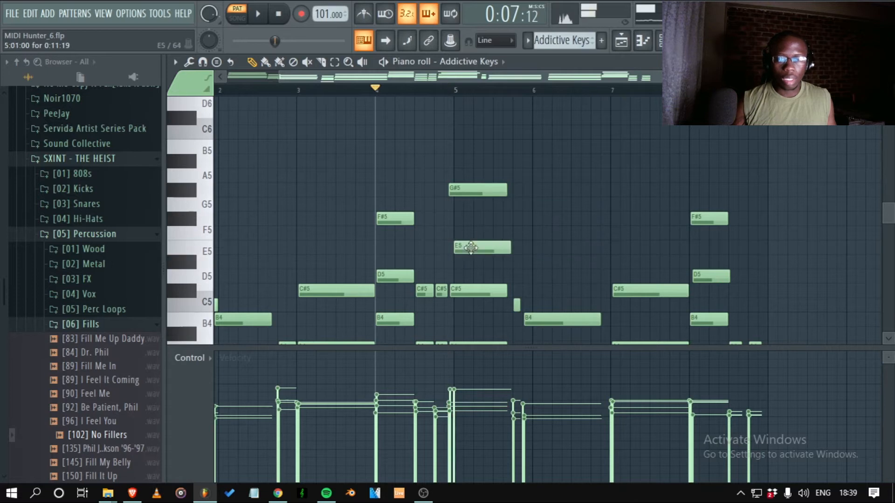
click(445, 89)
key(space)
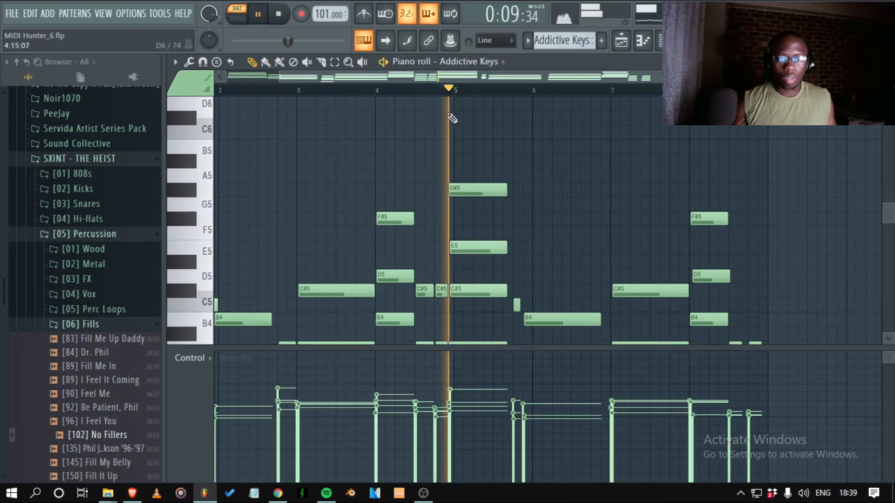
key(space)
- Play into the short chord before bar 6 and examine the long E4, G4 and B4 chord that follows it
scroll(504, 208, down, 3)
scroll(523, 210, down, 1)
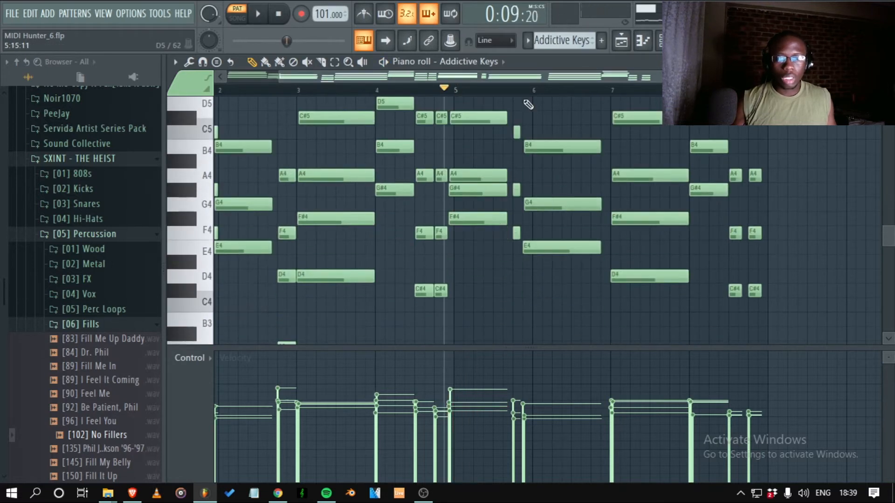
click(478, 91)
key(space)
key(space)
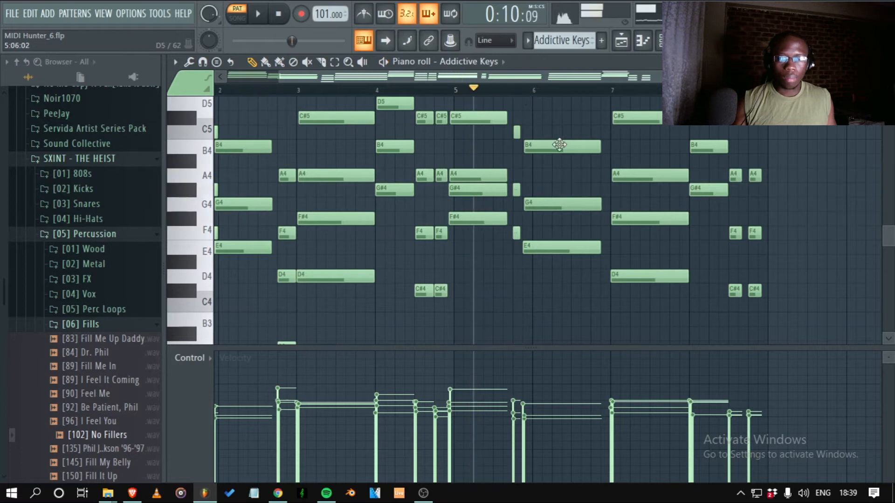
mouse_move(626, 261)
mouse_down()
mouse_move(598, 258)
mouse_move(496, 105)
mouse_up()
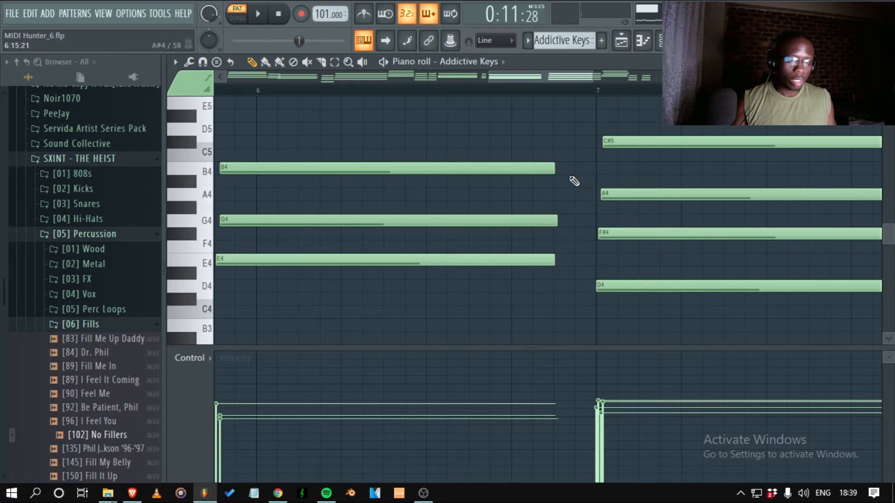
ctrl+right_click(605, 181)
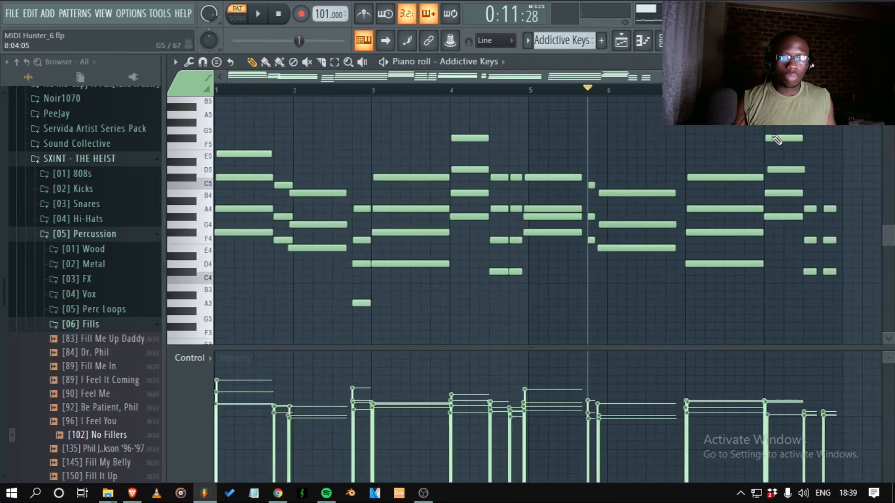
- Examine the low-cut and high-cut curve of Fruity Parametric EQ 2 on the Keys mixer track
key(F5)
key(F9)
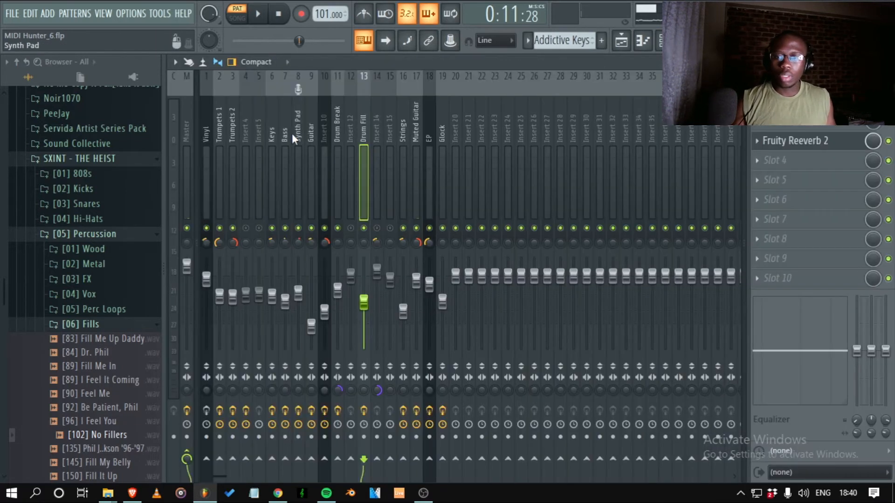
click(272, 136)
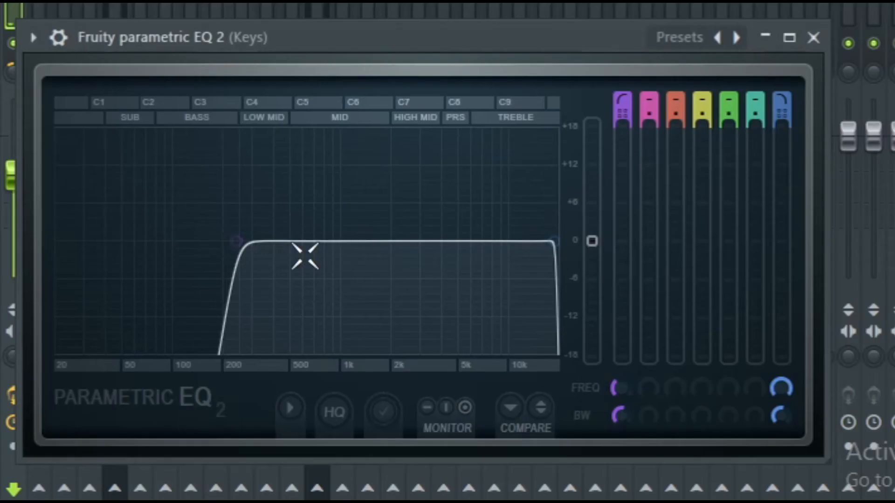
drag(246, 243, 247, 242)
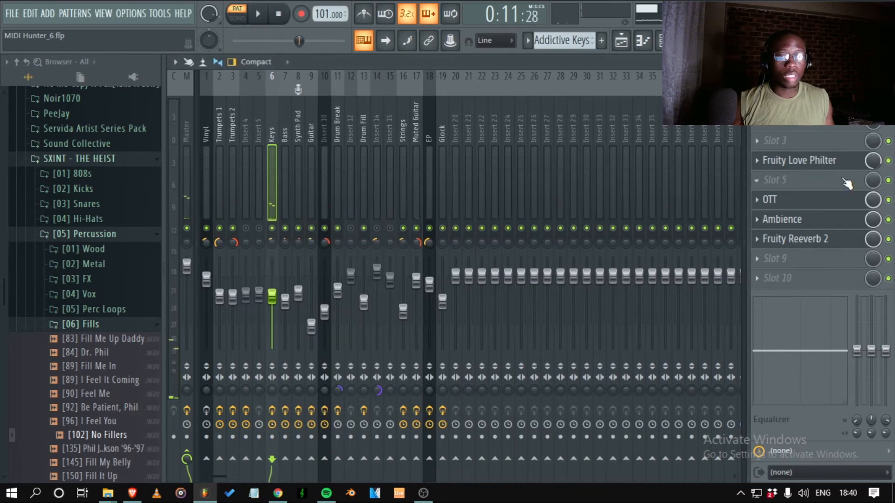
- Review the OTT compressor's settings on the Keys mixer track and close the plugin
click(863, 201)
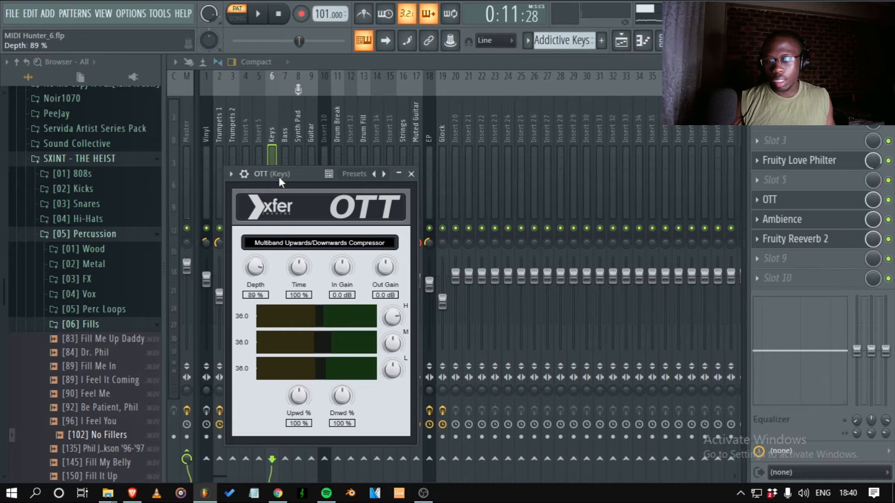
drag(279, 177, 342, 174)
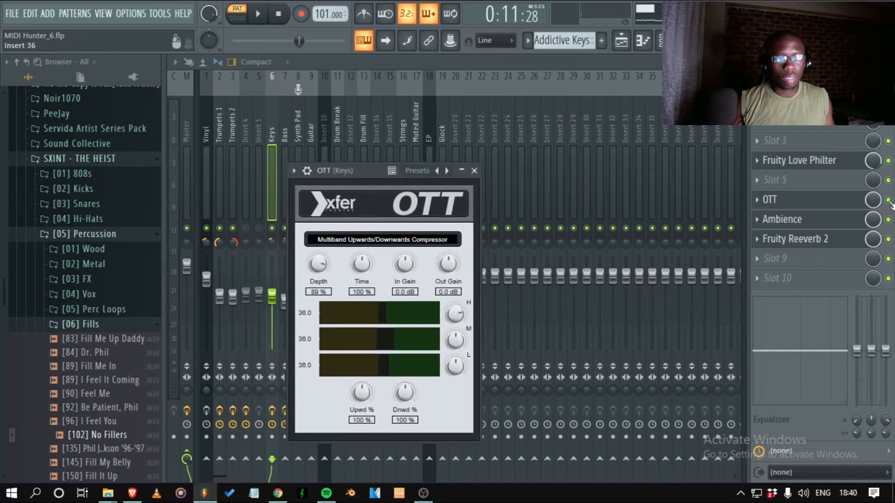
key(Escape)
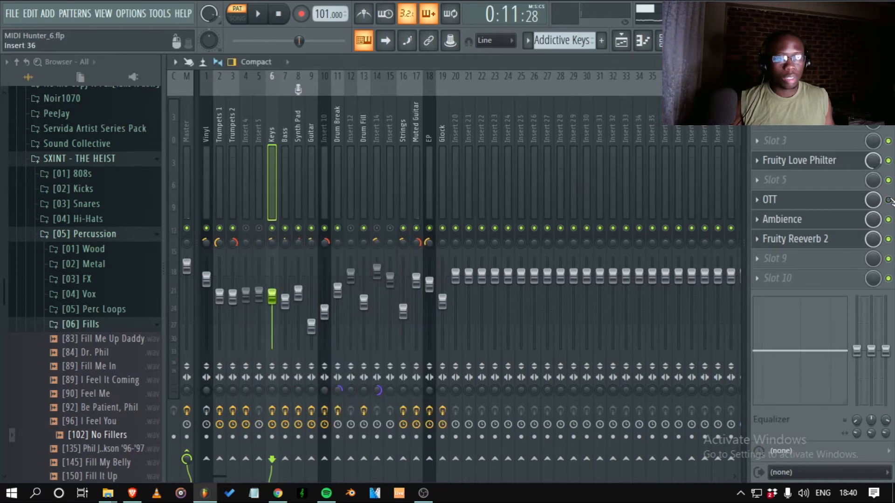
- Compare the keys' sound with OTT bypassed and enabled by playing the pattern each way
key(space)
key(space)
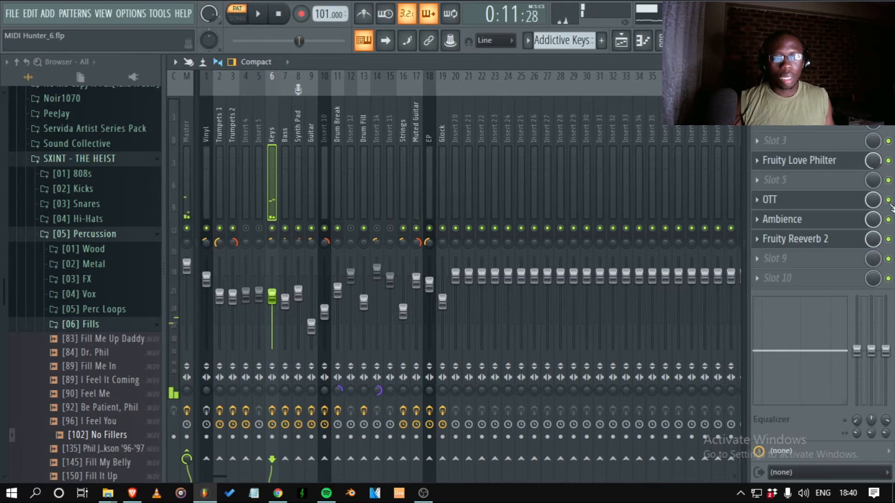
click(888, 200)
key(space)
key(space)
key(space)
key(space)
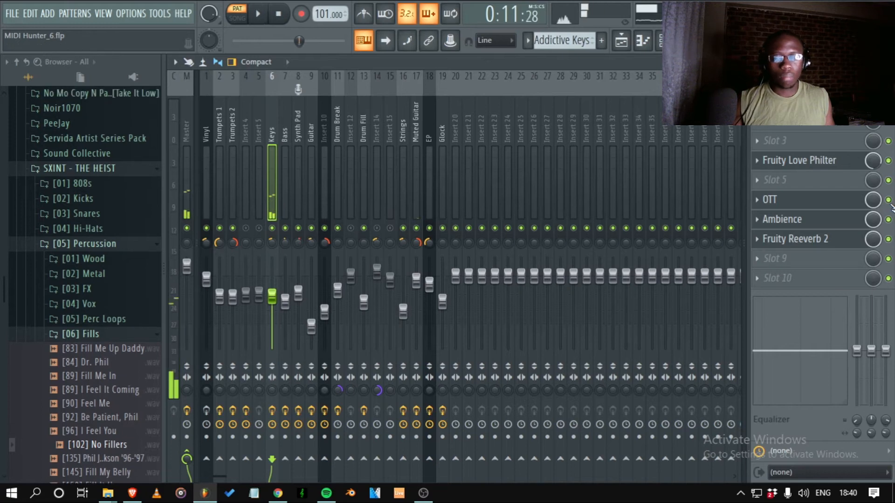
- Review the Ambience reverb with its preset list and the Fruity Reeverb 2 settings on the Keys mixer track
click(861, 223)
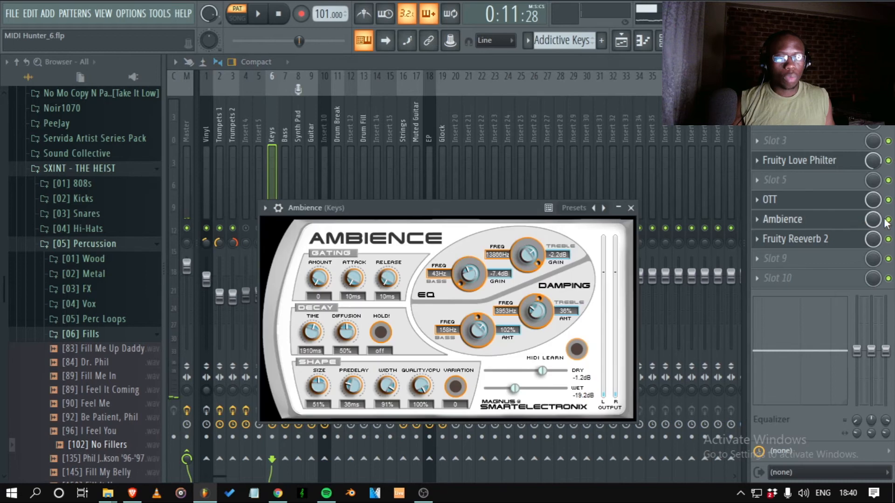
click(586, 213)
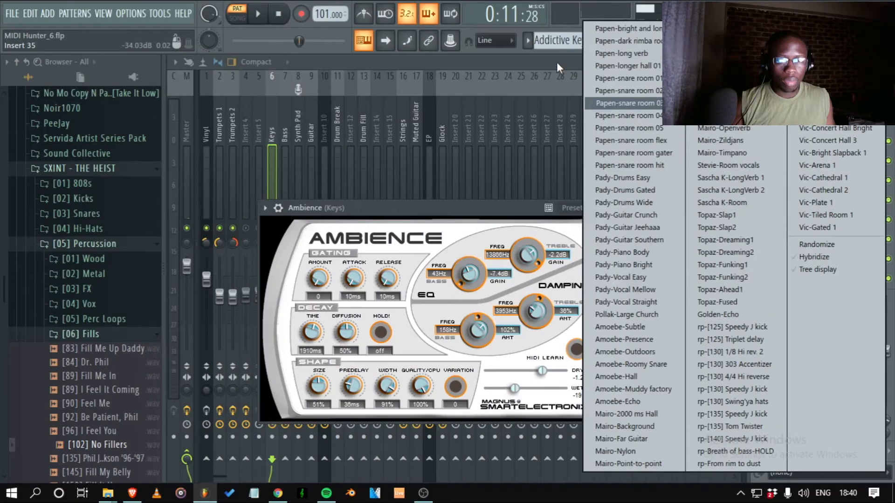
click(556, 63)
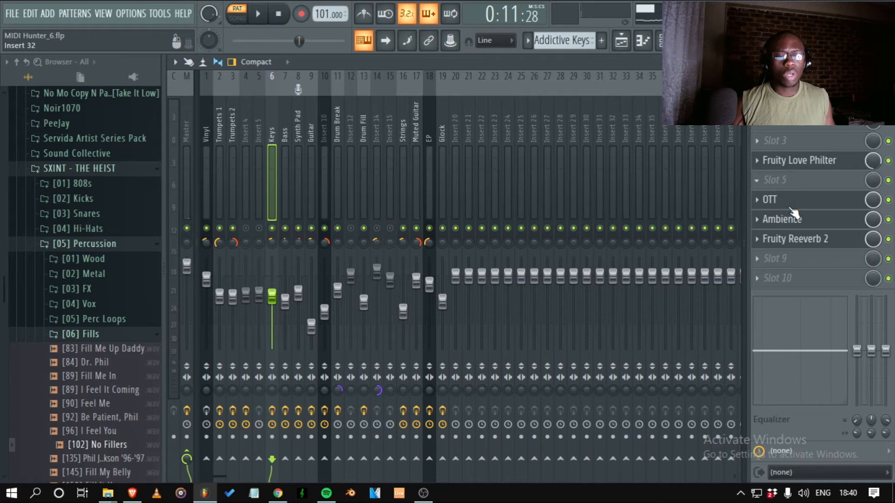
click(809, 240)
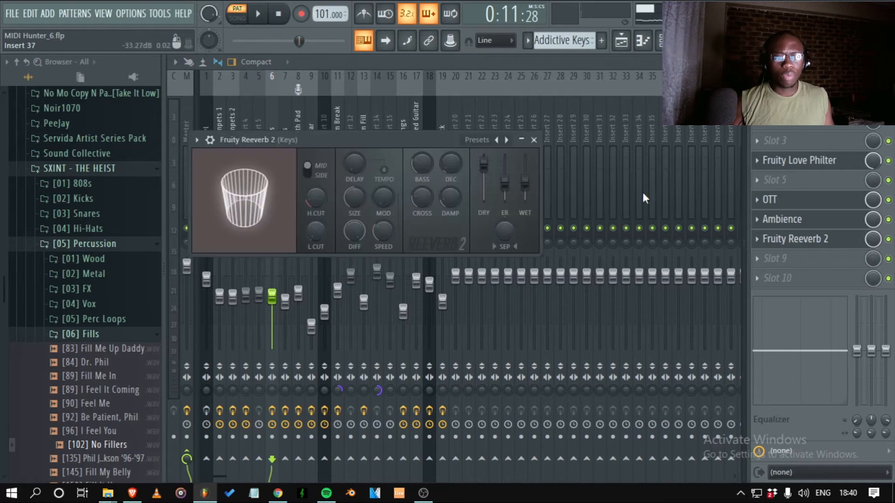
click(629, 61)
- Open the Thunder 3 pattern's notes from the playlist, clear the time selection and return the playback position to bar 1
key(F5)
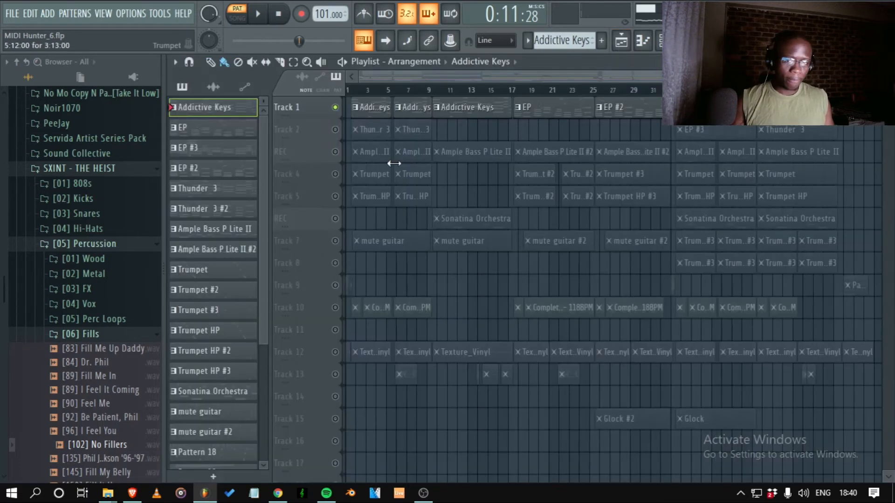
double_click(366, 131)
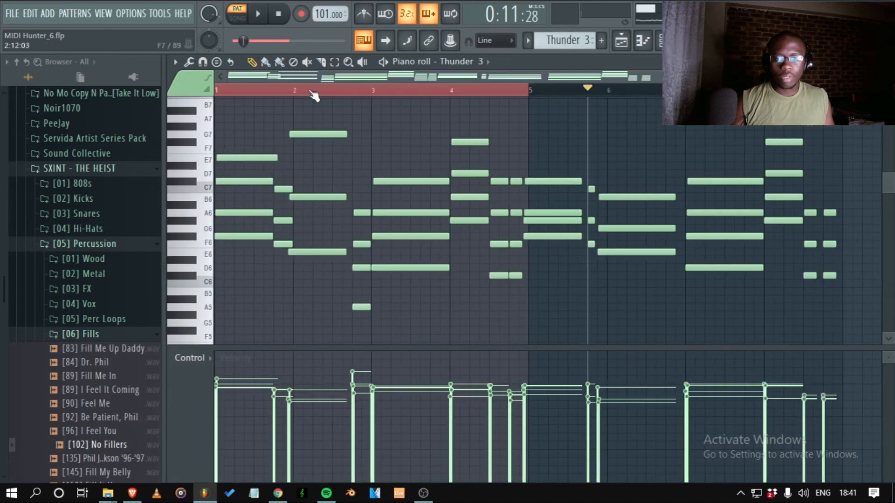
right_click(278, 91)
drag(255, 91, 214, 94)
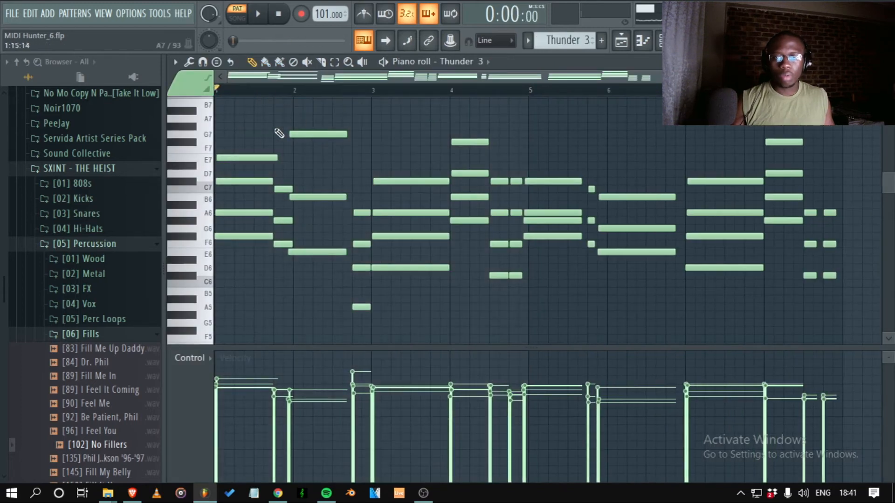
- Play the Thunder 3 synth pattern and show the effects chain of its Synth Pad mixer track
key(F5)
key(F6)
click(270, 122)
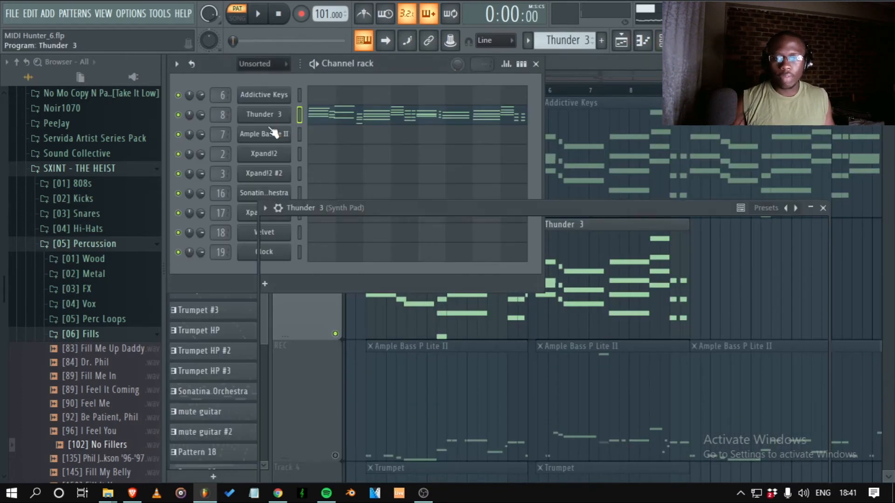
key(space)
key(F9)
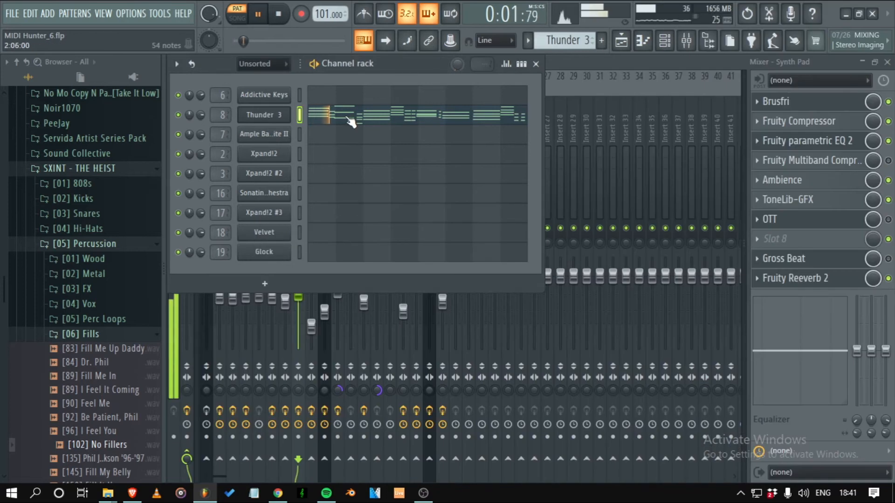
key(F6)
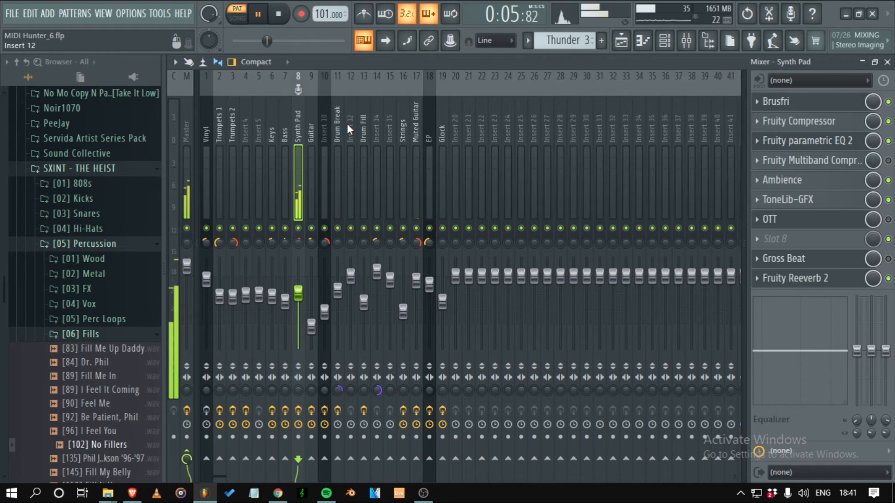
- Stop playback and play the Thunder 3 pattern again with the Synth Pad mixer track's effects bypassed
key(F5)
key(space)
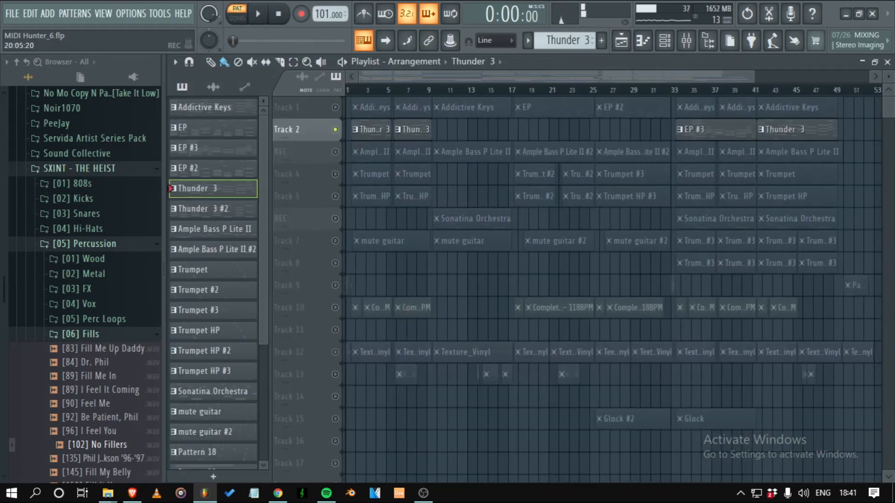
key(F9)
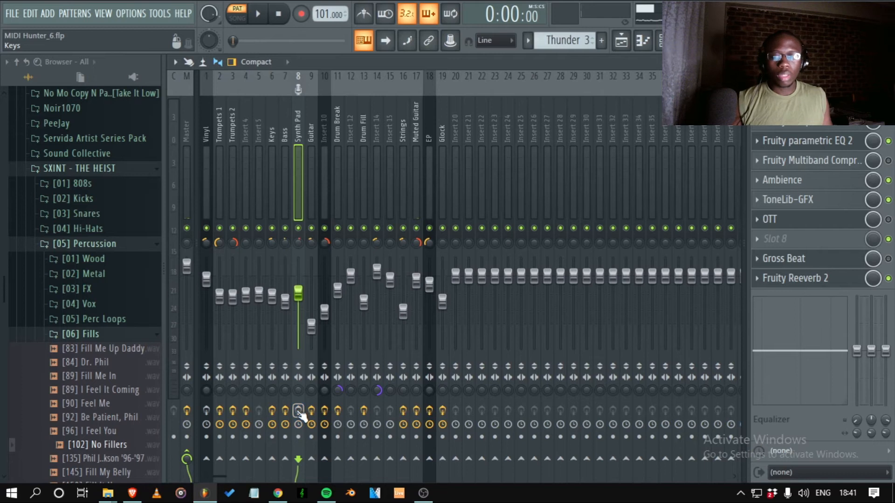
key(space)
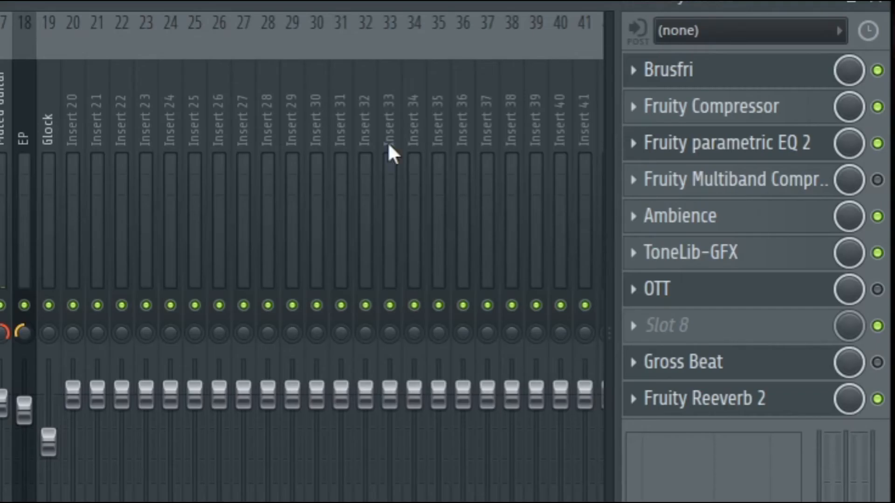
- Review the Fruity Compressor, the Fruity parametric EQ 2 curve and the Fruity Multiband Compressor settings on the Synth Pad track
click(705, 105)
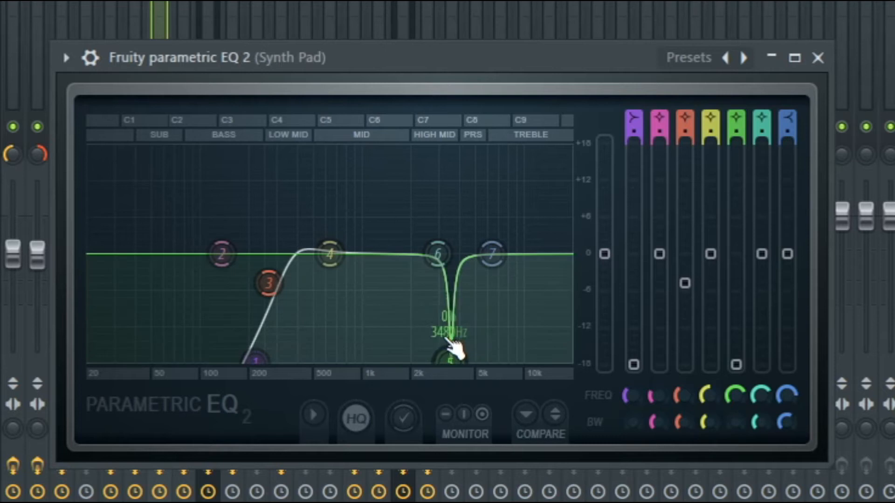
mouse_move(456, 354)
mouse_down()
mouse_move(453, 333)
mouse_move(453, 356)
mouse_up()
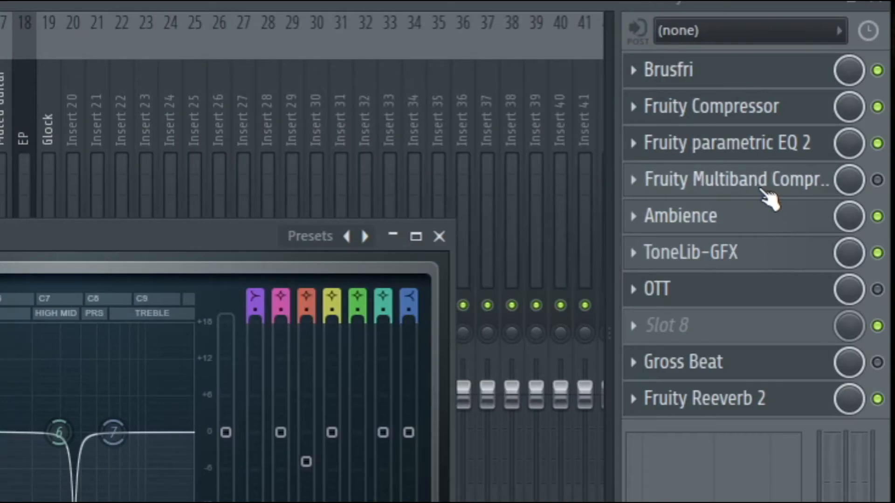
click(767, 192)
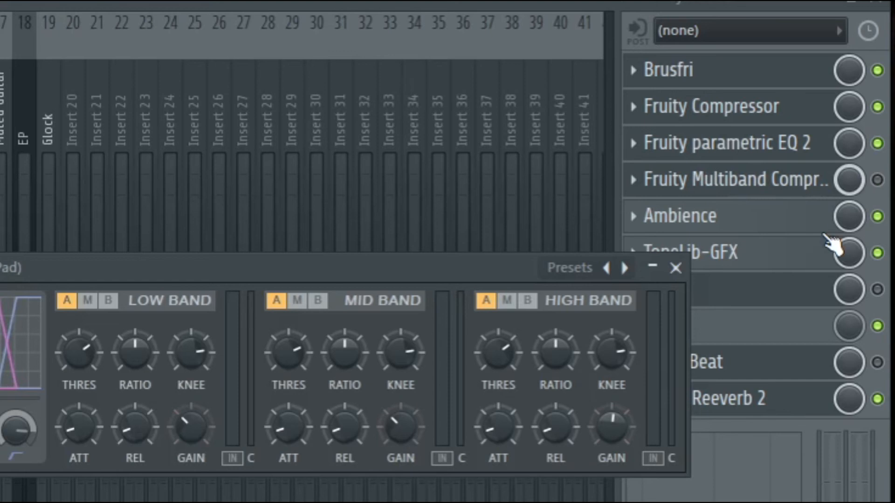
- Review the Synth Pad's Ambience reverb settings and the ToneLib-GFX Splitted clean effect chain
click(789, 228)
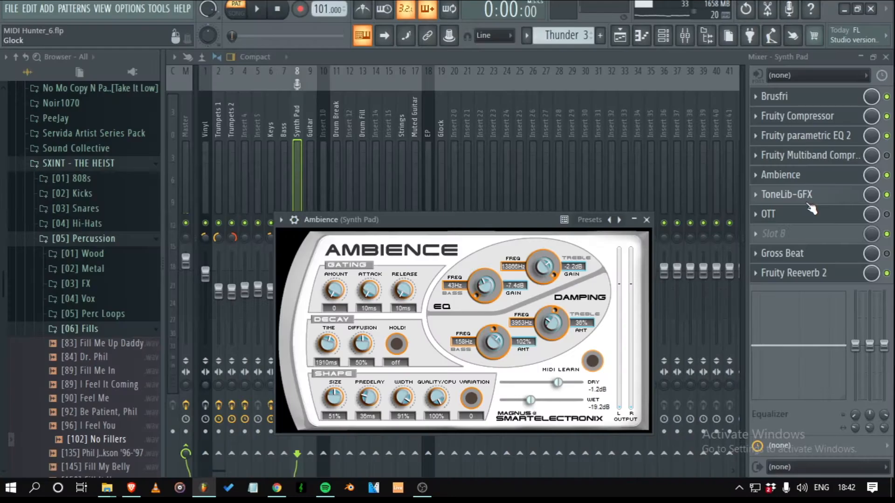
click(803, 192)
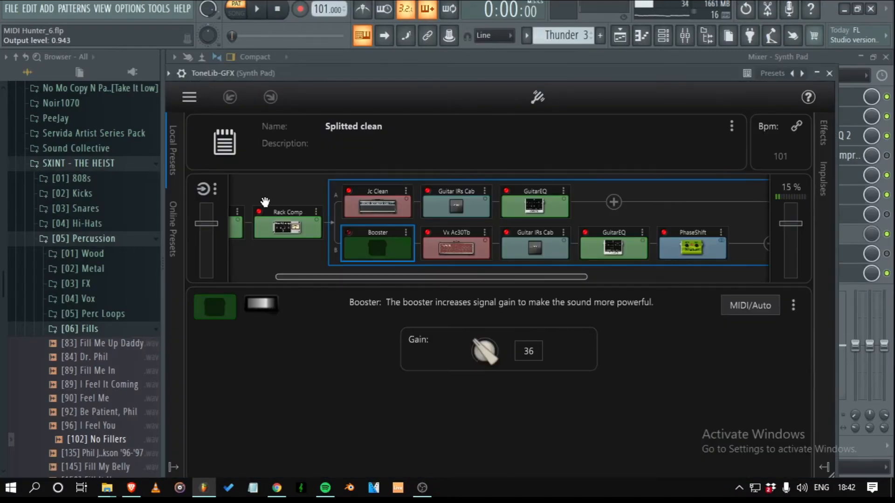
drag(399, 283, 276, 283)
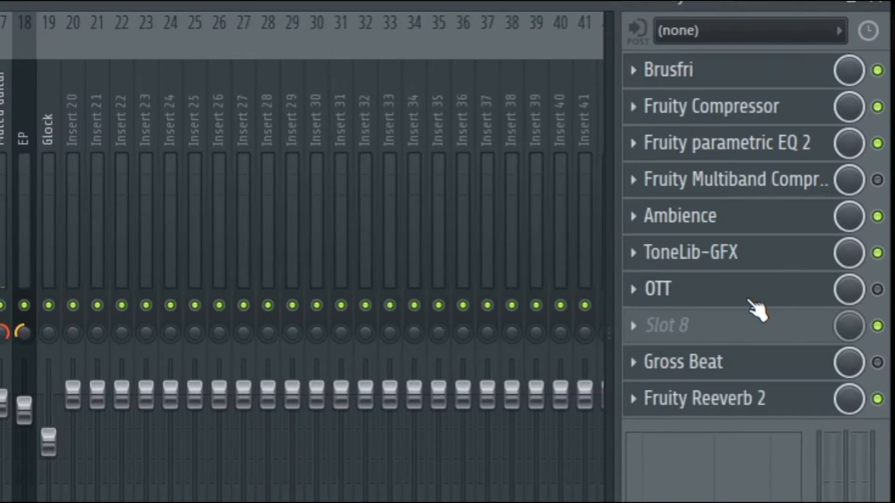
- Check the OTT, Gross Beat and Fruity Reeverb 2 effects on the Synth Pad track, including the reverb's wet level
click(877, 290)
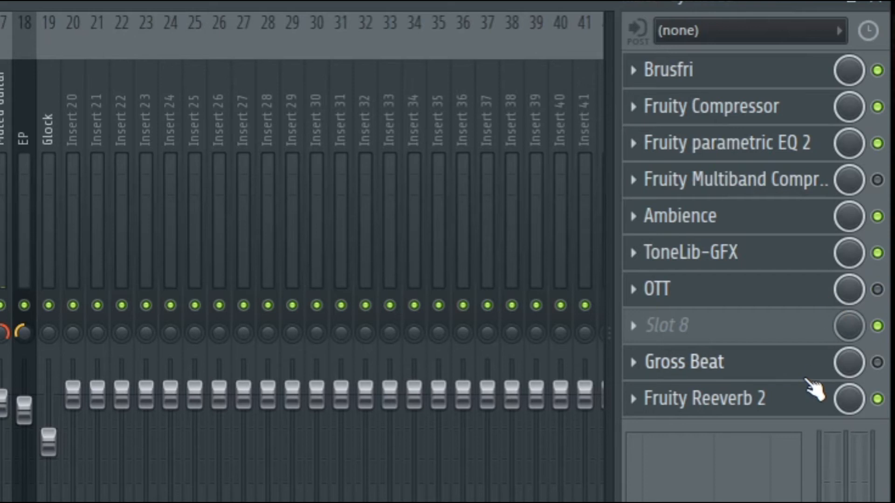
click(796, 362)
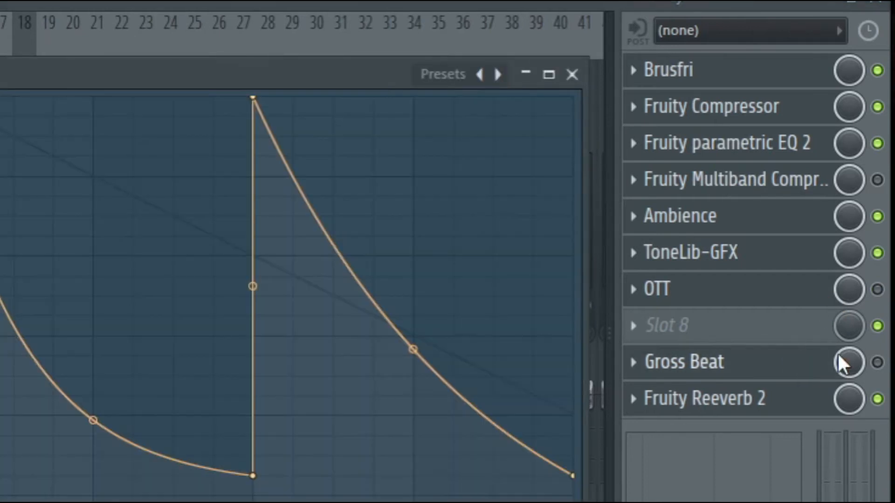
click(736, 4)
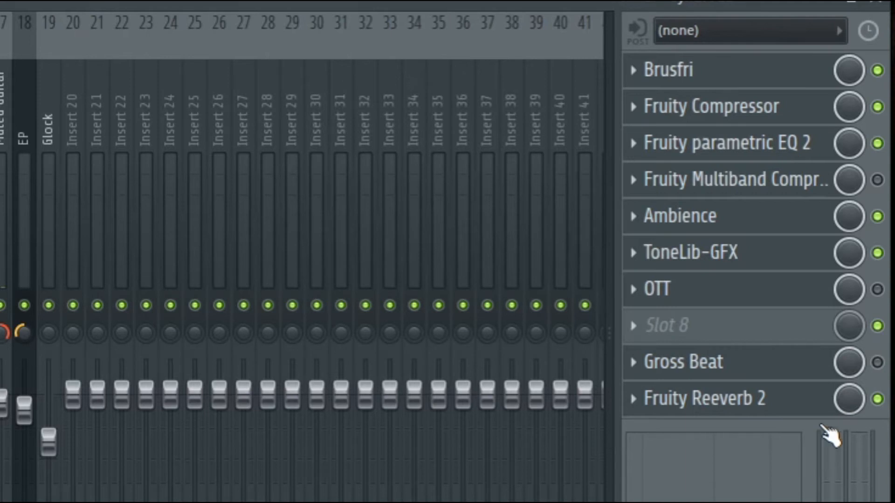
click(791, 412)
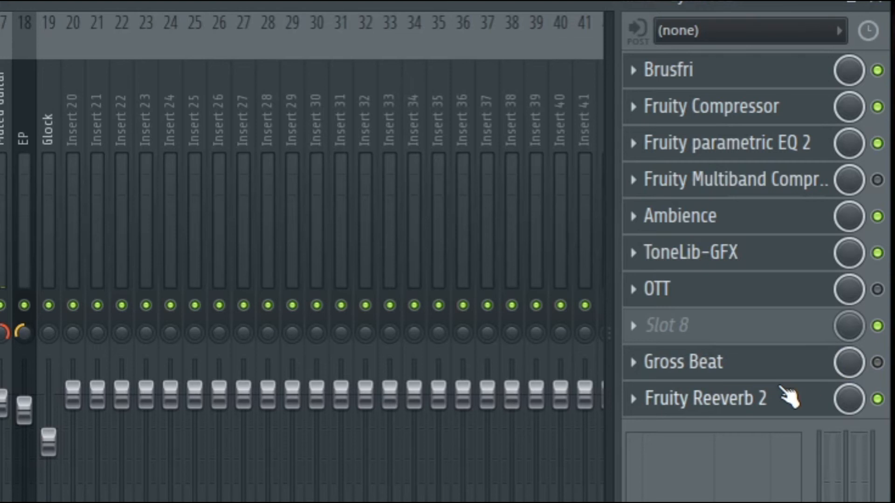
click(792, 409)
drag(265, 257, 265, 252)
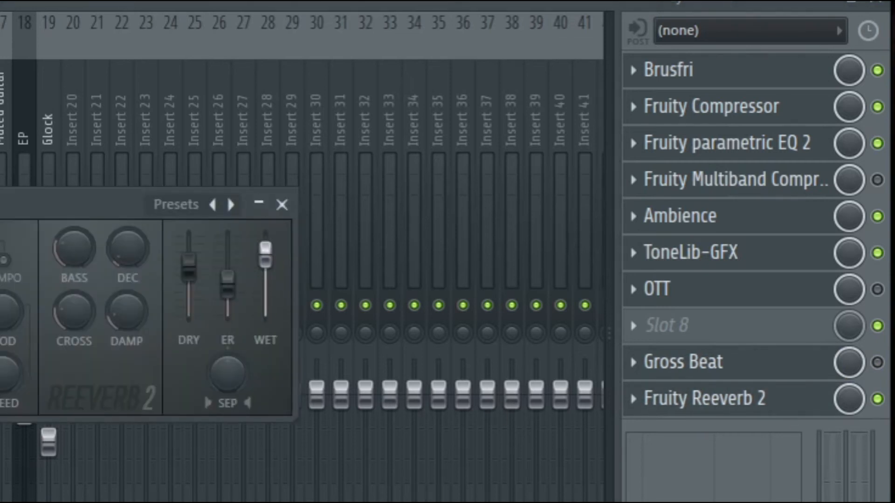
key(Escape)
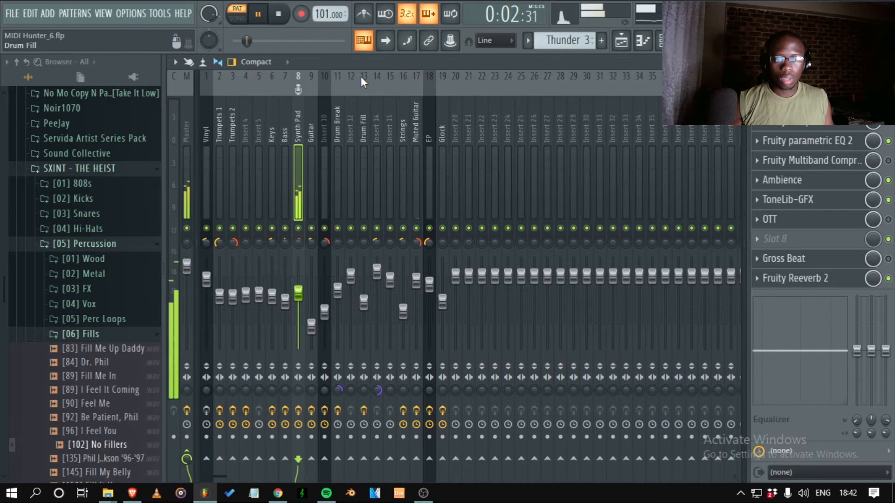
- Show the Thunder 3 instrument from the channel rack, stop playback and return to the playlist
key(F5)
key(F6)
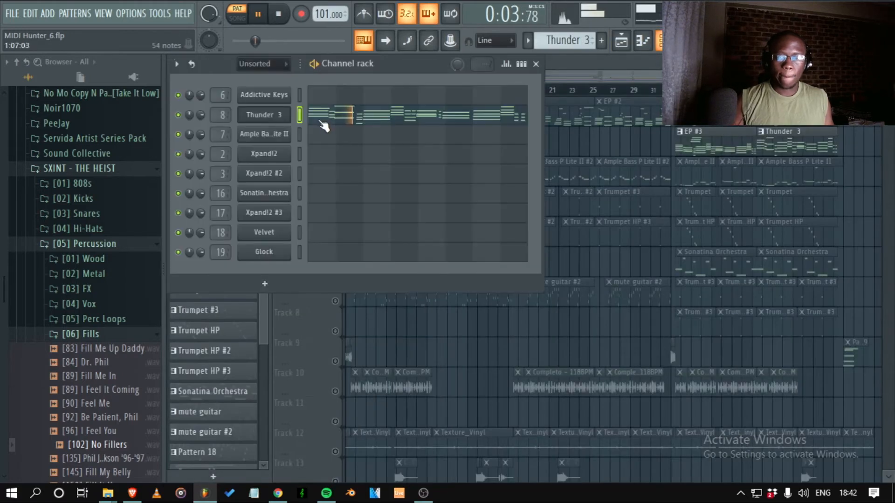
click(280, 116)
key(space)
drag(334, 211, 343, 89)
key(F9)
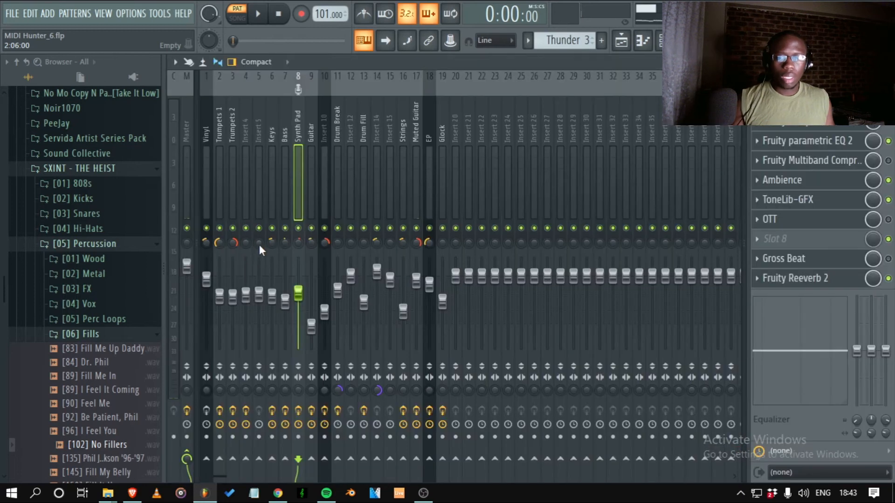
key(F5)
key(F6)
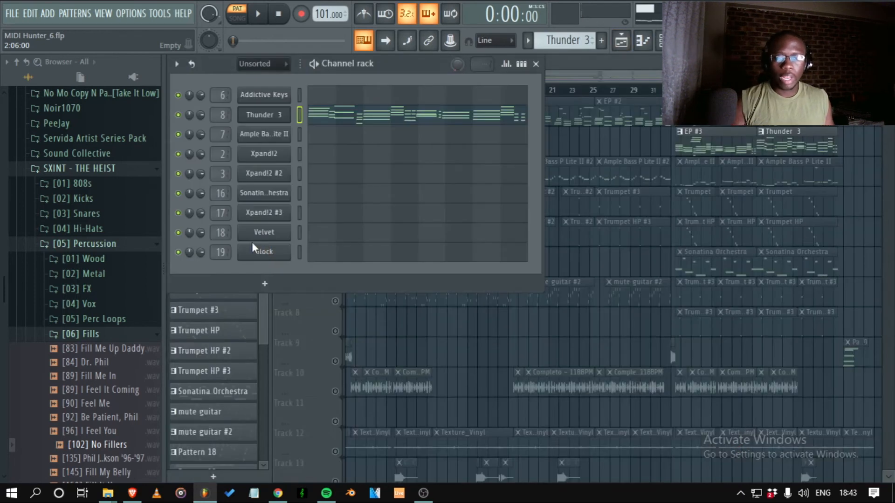
key(F6)
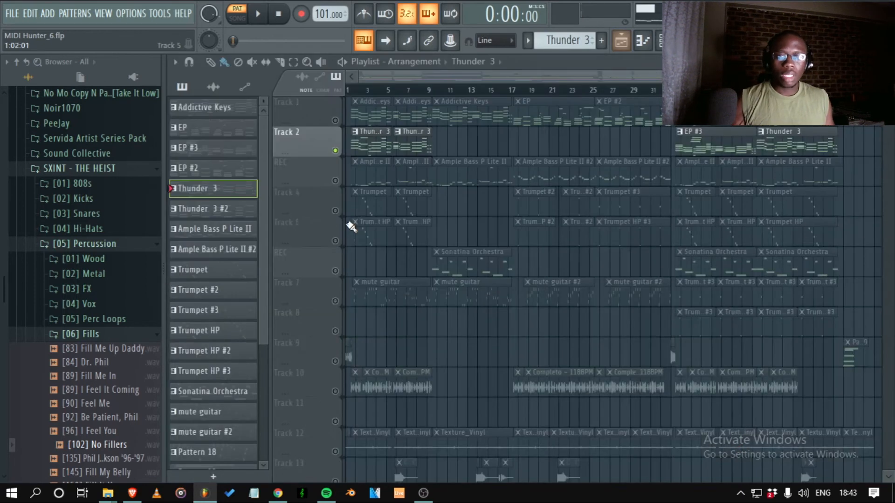
- Solo the Ample Bass P Lite II track in the playlist and open its bass pattern's notes
right_click(335, 181)
drag(439, 216, 360, 134)
click(444, 265)
double_click(444, 264)
- Play the Ample Bass P Lite II pattern through its notes and stop playback
key(space)
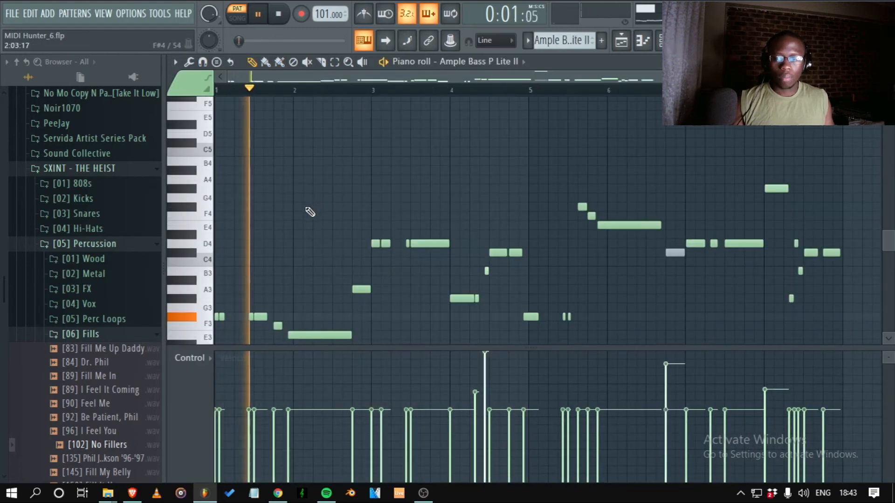
scroll(308, 213, down, 1)
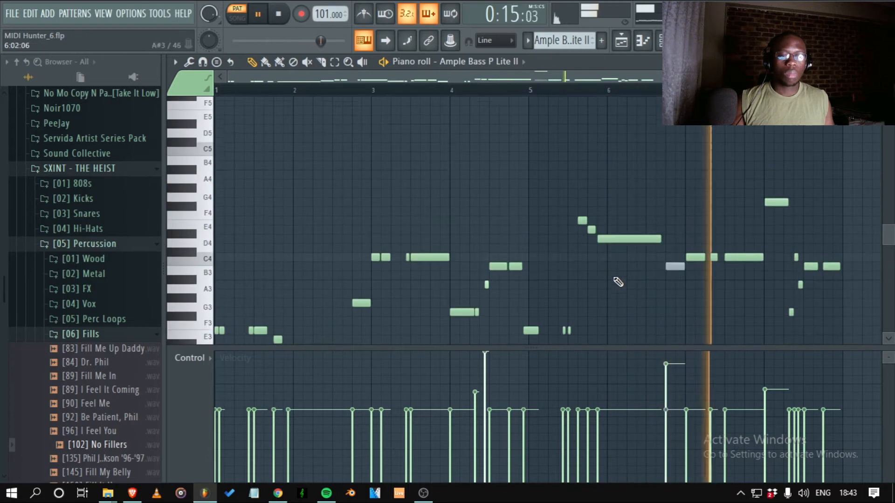
scroll(620, 282, up, 3)
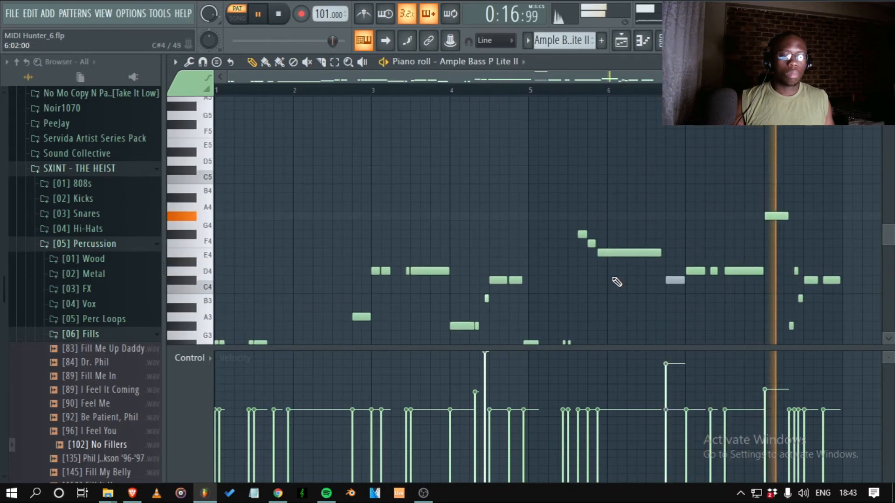
key(space)
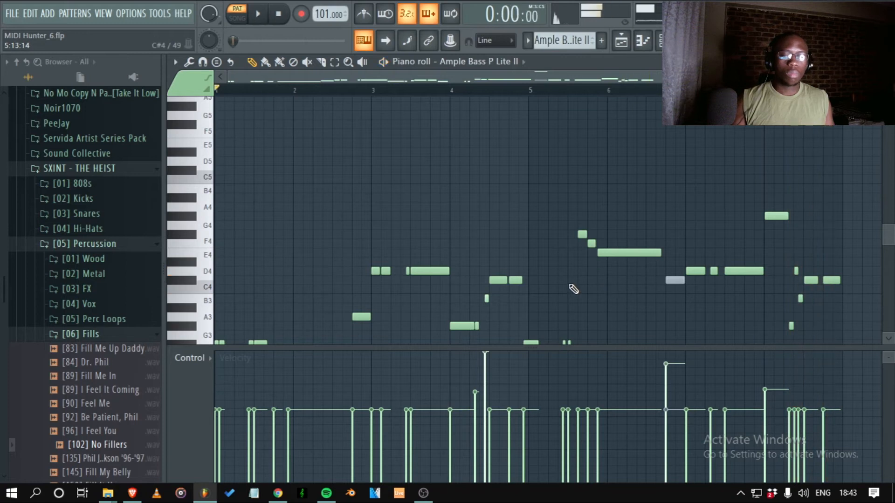
- Show the Ample Bass P Lite II instrument window from the channel rack
key(Escape)
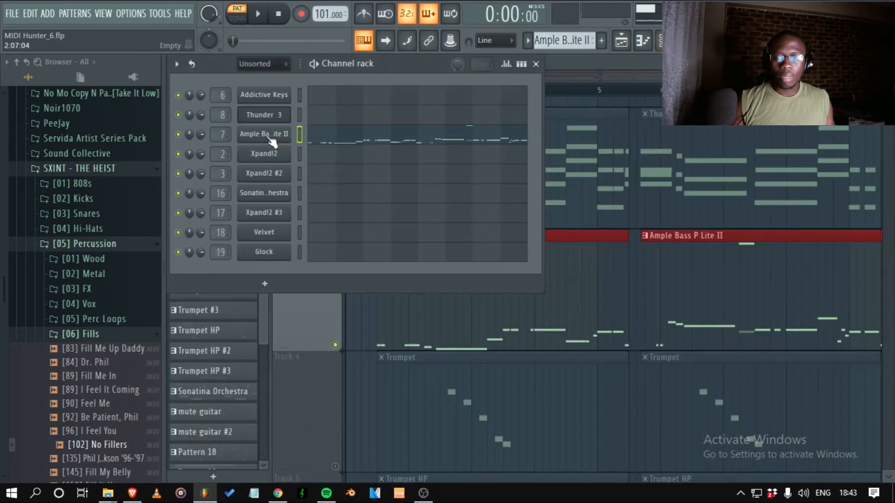
click(272, 140)
drag(395, 223, 339, 230)
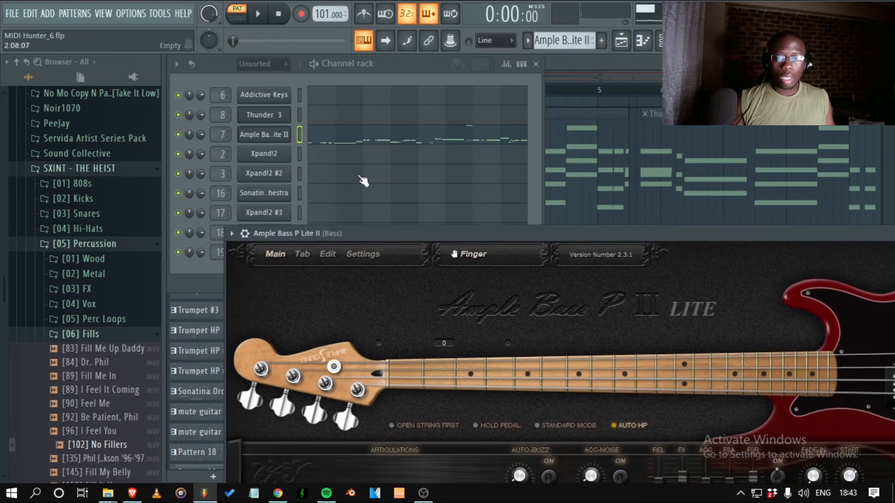
- Reopen the bass pattern's notes and examine the isolated high note in the B7 row
click(369, 138)
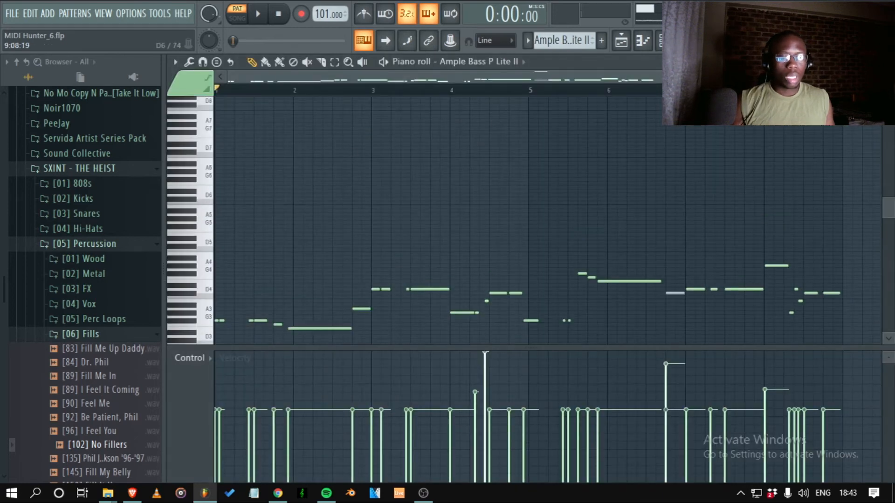
scroll(705, 149, up, 3)
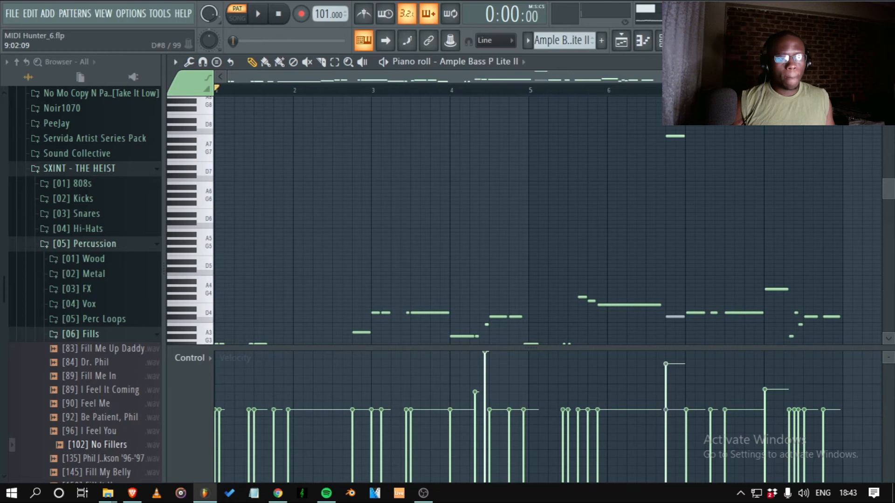
drag(889, 90, 889, 75)
scroll(698, 184, up, 8)
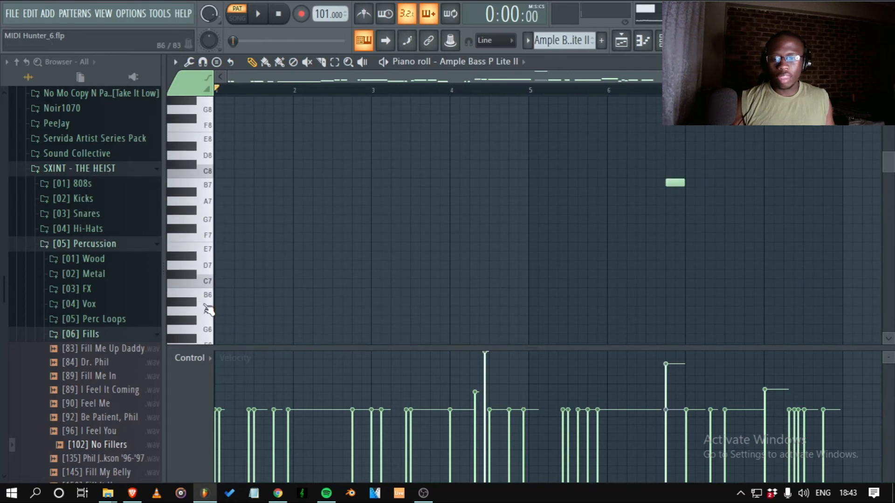
scroll(207, 264, down, 2)
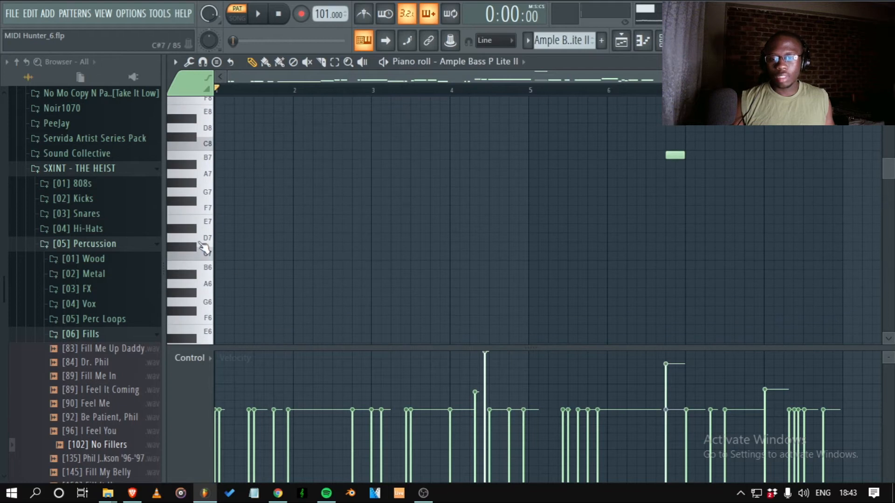
scroll(205, 246, up, 2)
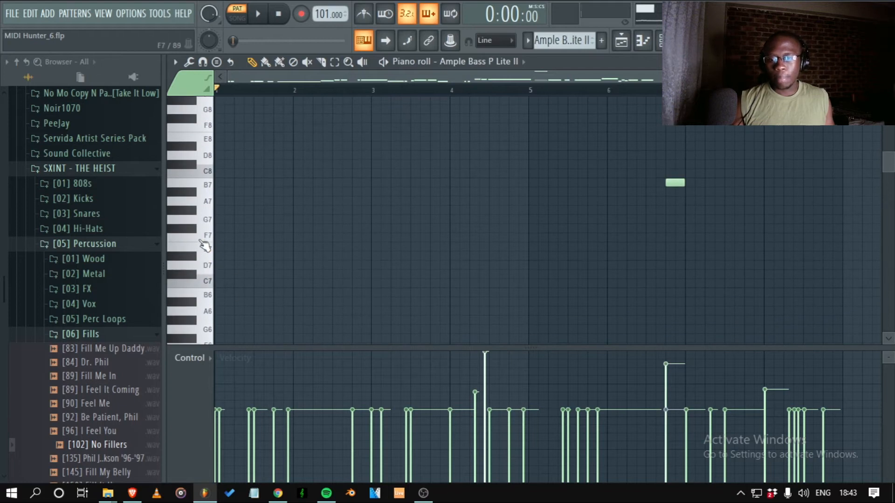
- Audition the bass instrument's high keys around F#7 and G7, then B7 repeatedly, on the piano roll keyboard
click(209, 175)
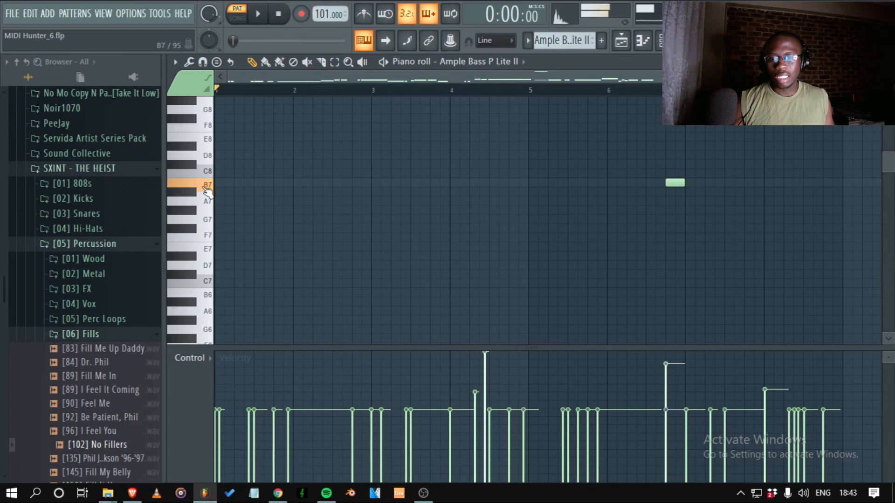
click(200, 222)
click(193, 230)
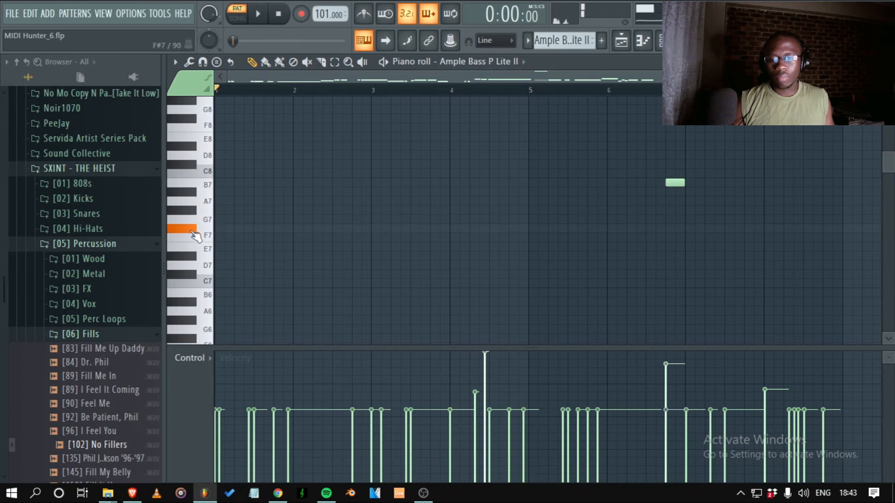
click(206, 222)
click(209, 187)
click(207, 185)
click(209, 186)
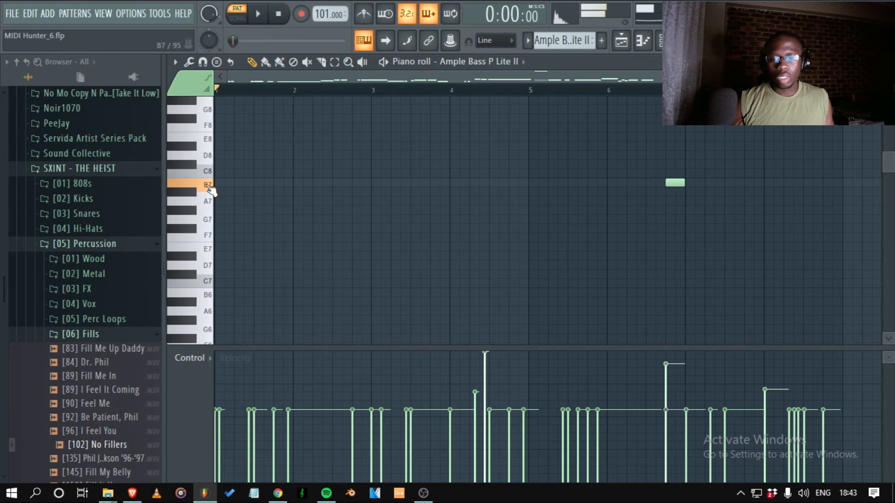
click(210, 187)
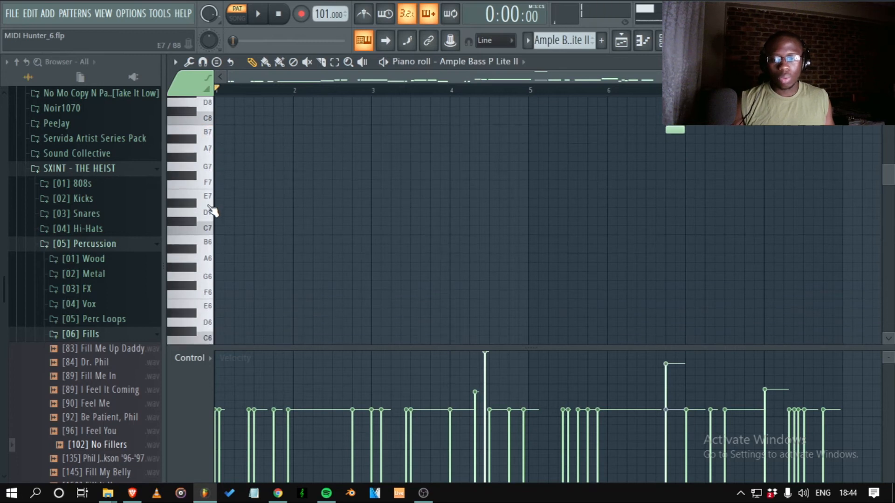
- Return to the playlist and solo Track 4 with the Trumpet clips
key(F5)
right_click(335, 174)
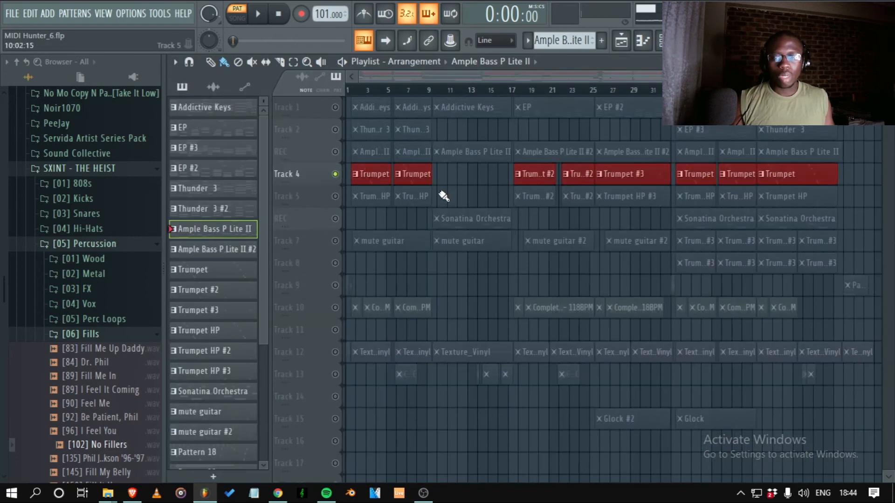
- Play the soloed Trumpet clips, then enable Track 5 so the Trumpet HP clips sound alongside Track 4
drag(441, 192, 358, 159)
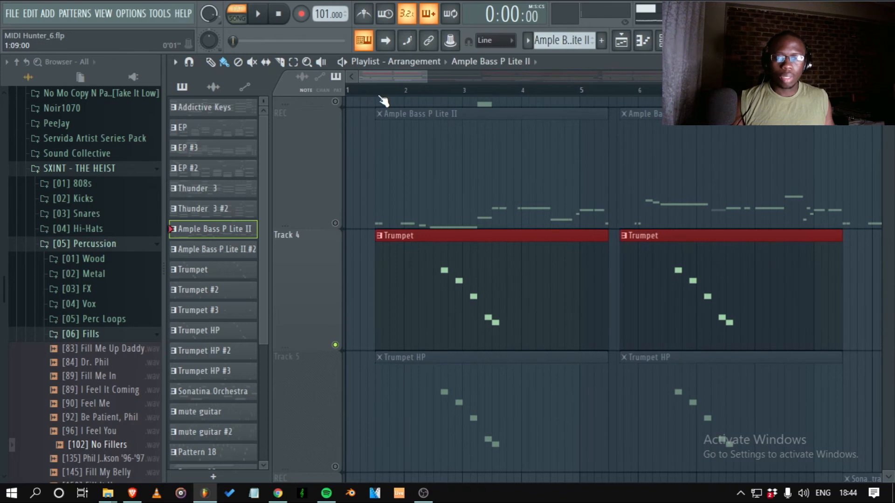
key(space)
scroll(334, 357, down, 2)
click(335, 345)
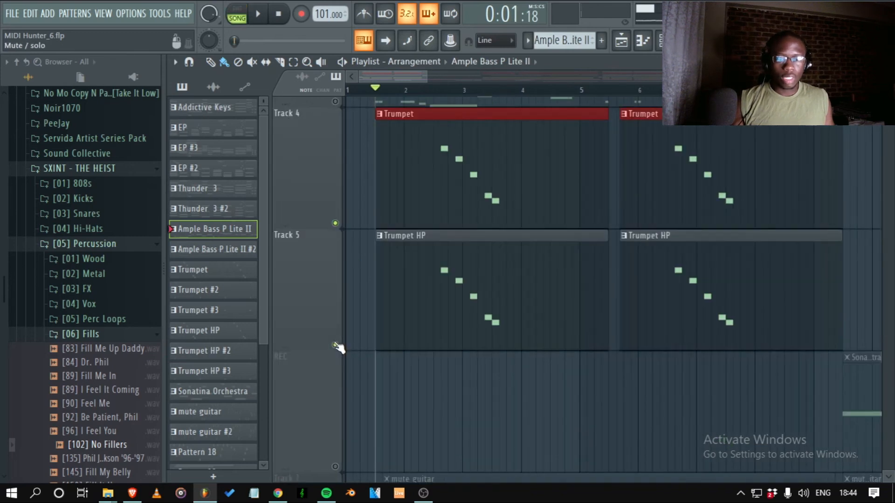
- Compare the Trumpet and Trumpet HP clips on Tracks 4 and 5, and examine the Trumpet pattern's notes in the piano roll
drag(606, 325, 353, 177)
ctrl+right_click(561, 226)
drag(469, 229, 352, 164)
key(F9)
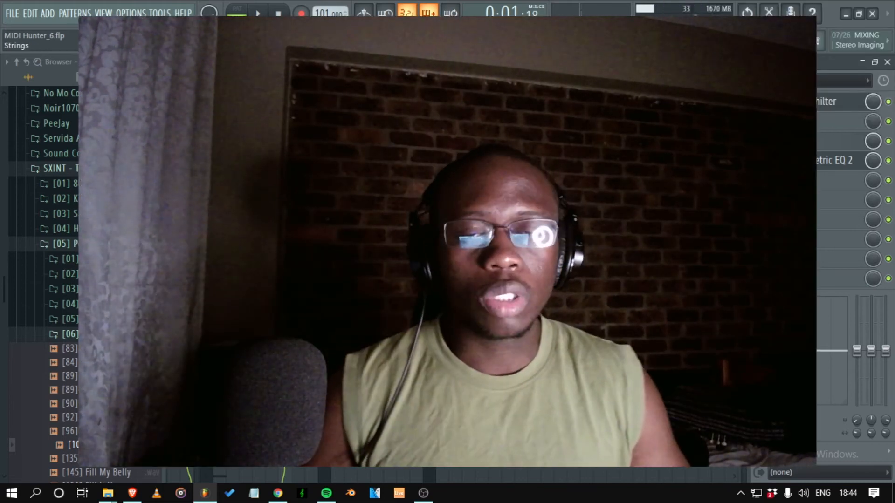
key(F9)
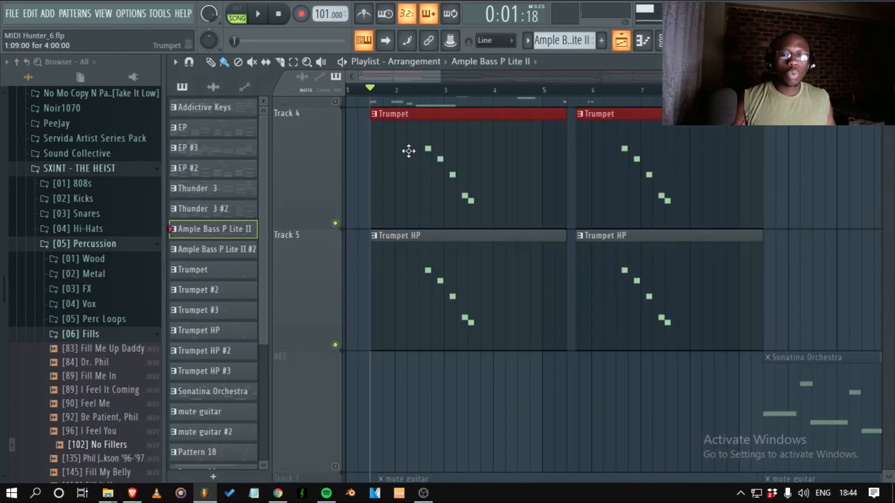
double_click(475, 186)
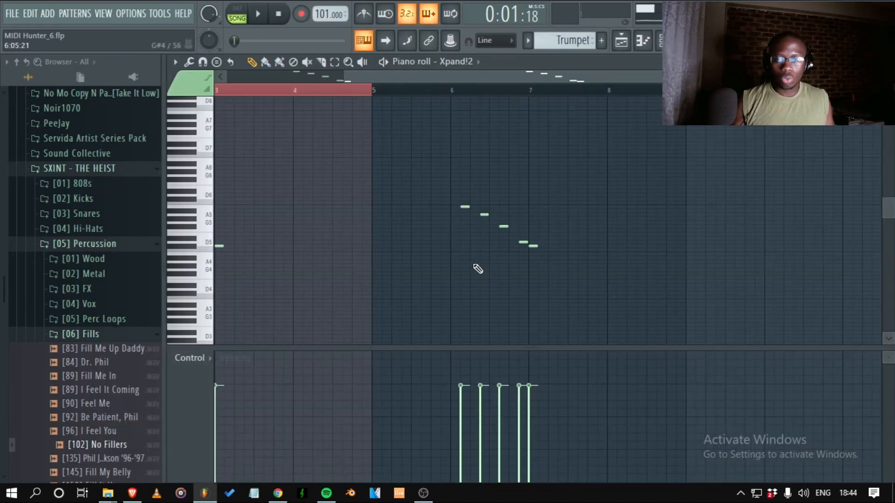
key(F7)
- Play both trumpet layers with the mixer open and inspect the effects on the Trumpets 1 and Trumpets 2 tracks
key(F6)
key(F9)
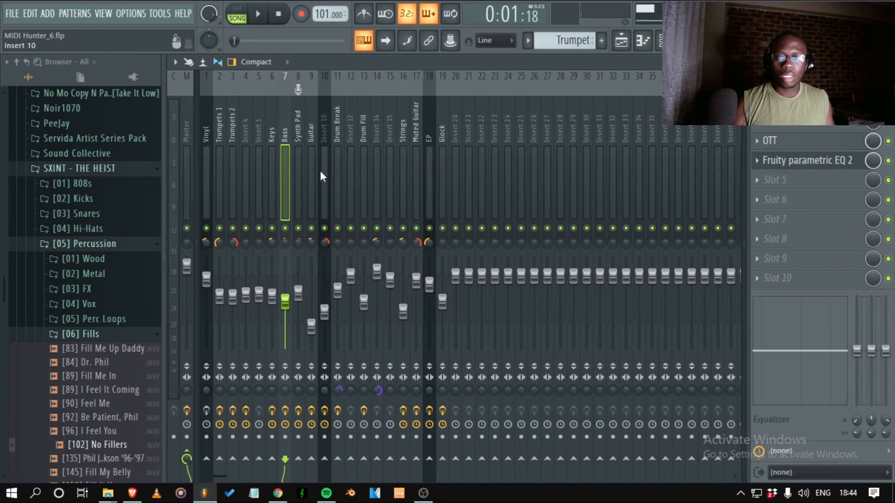
key(space)
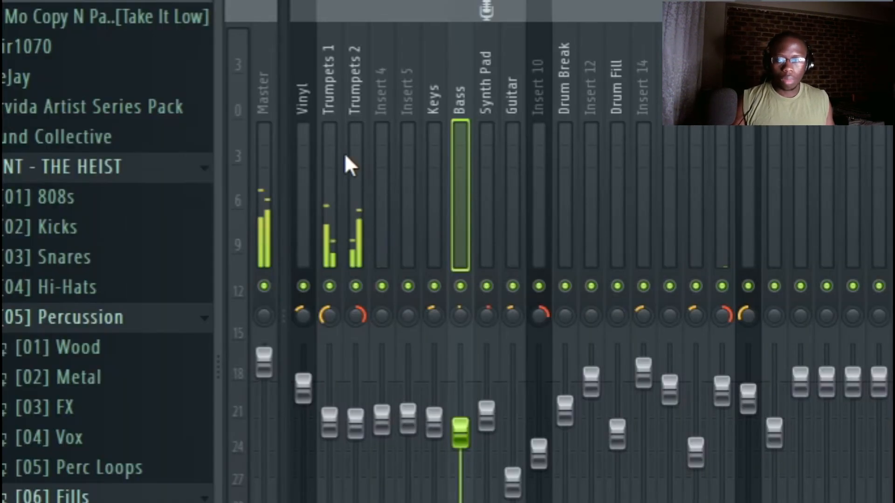
click(325, 134)
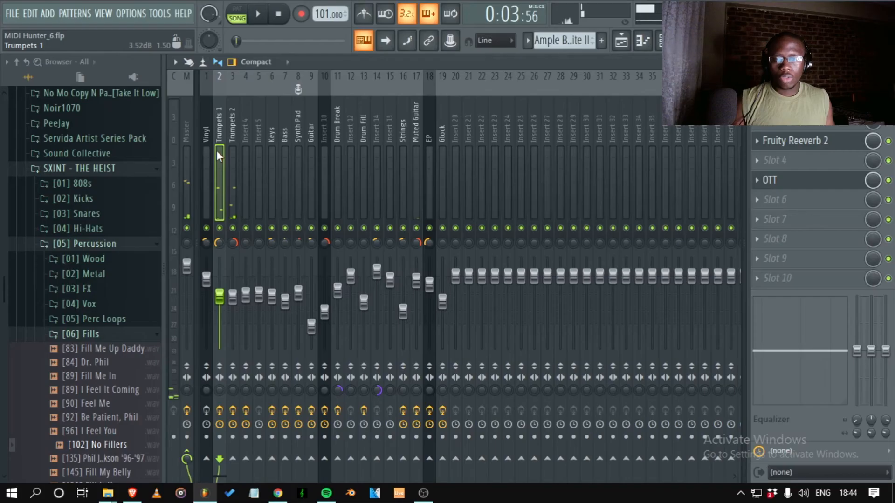
click(820, 180)
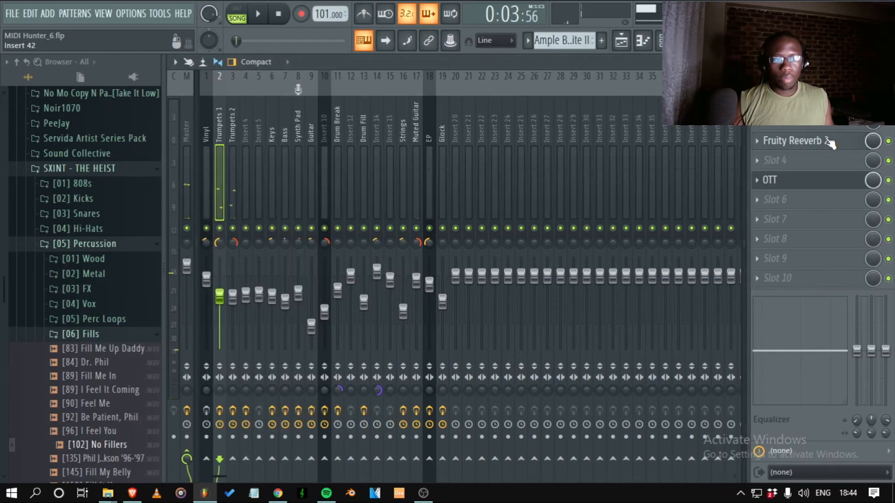
key(Right)
click(821, 167)
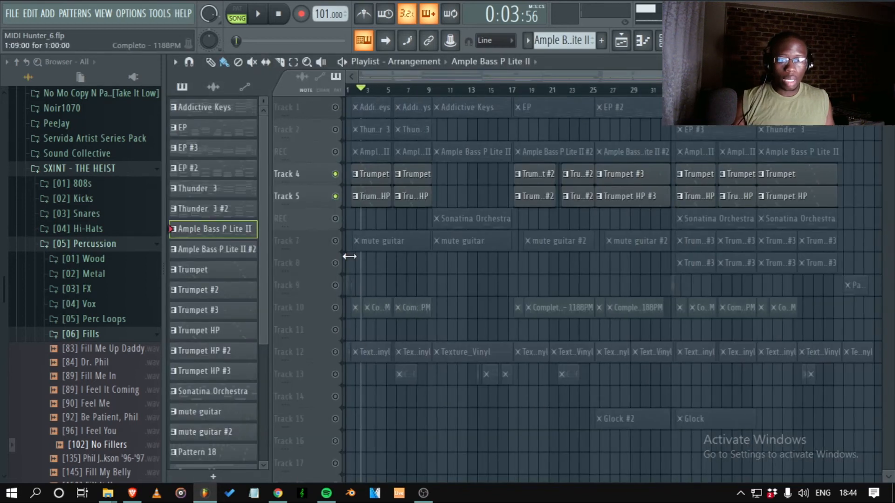
- Solo Track 7 in the playlist and open the first mute guitar clip's notes in the piano roll
drag(382, 95, 375, 95)
drag(489, 283, 370, 272)
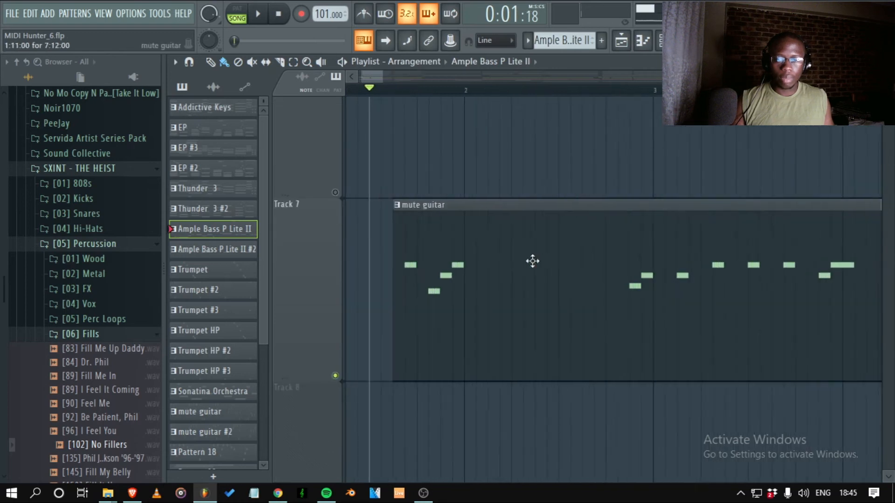
double_click(534, 262)
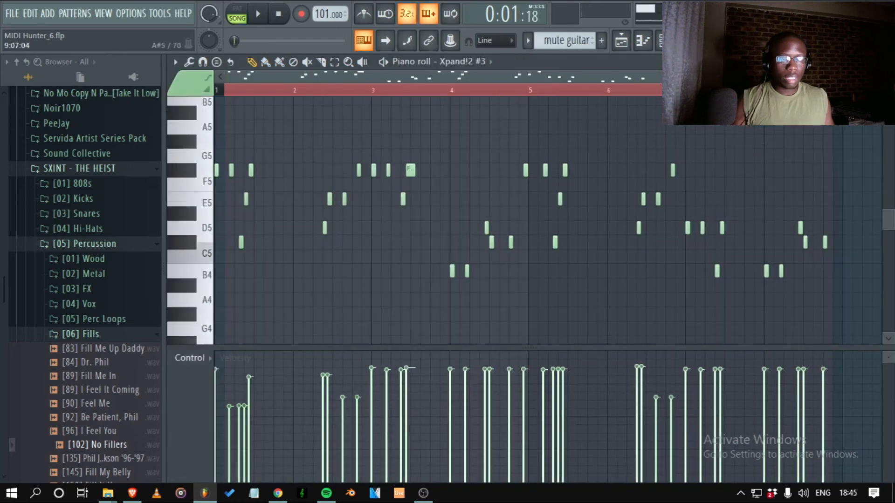
- Play the mute guitar pattern on its own in pattern mode and follow its notes across the piano roll
click(237, 8)
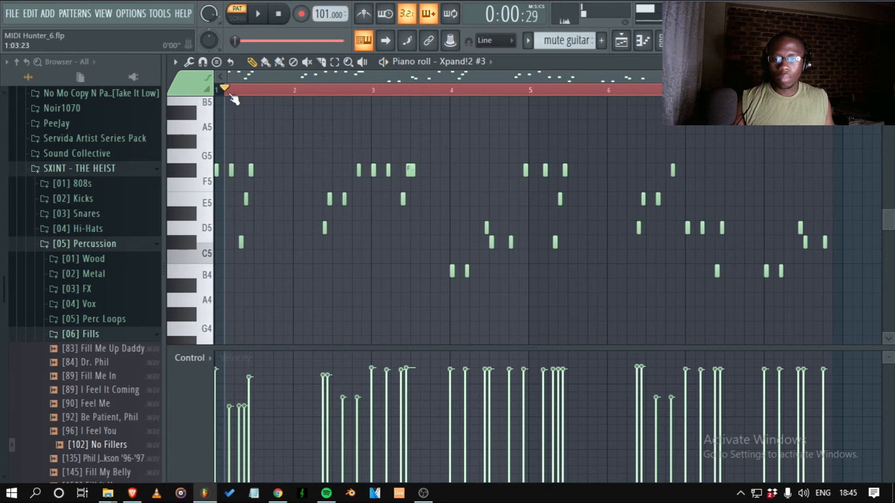
key(space)
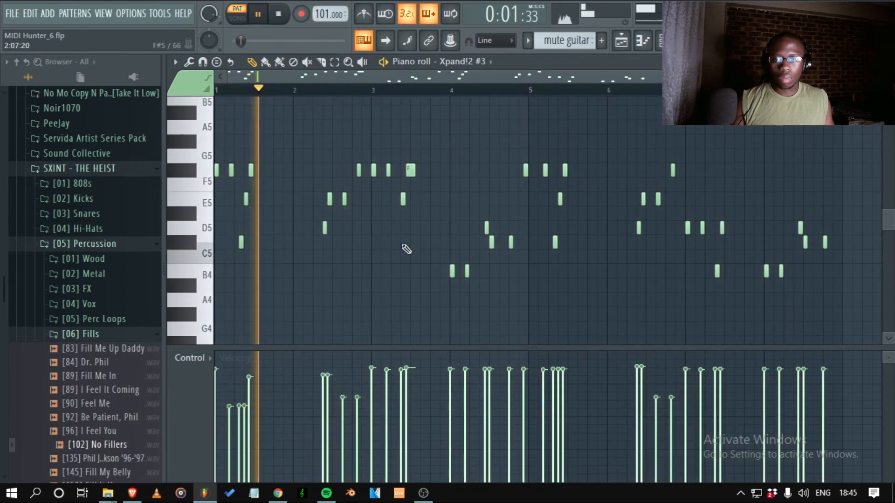
drag(453, 301, 334, 158)
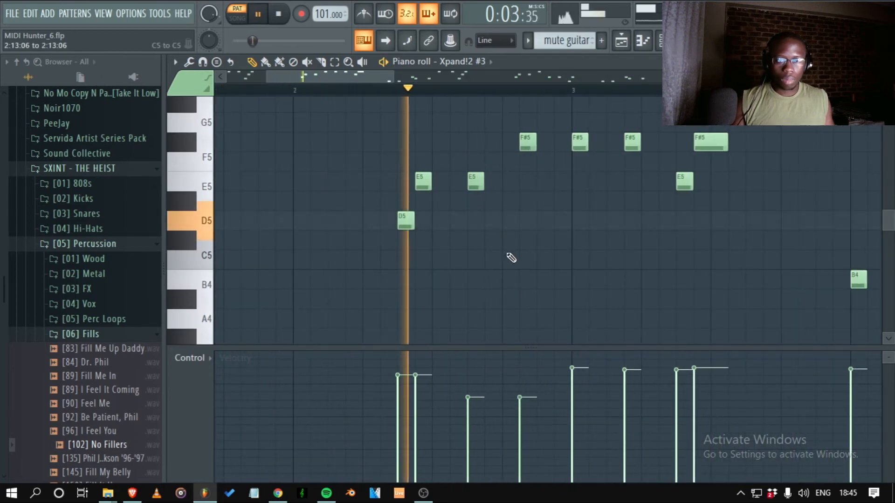
ctrl+right_click(512, 257)
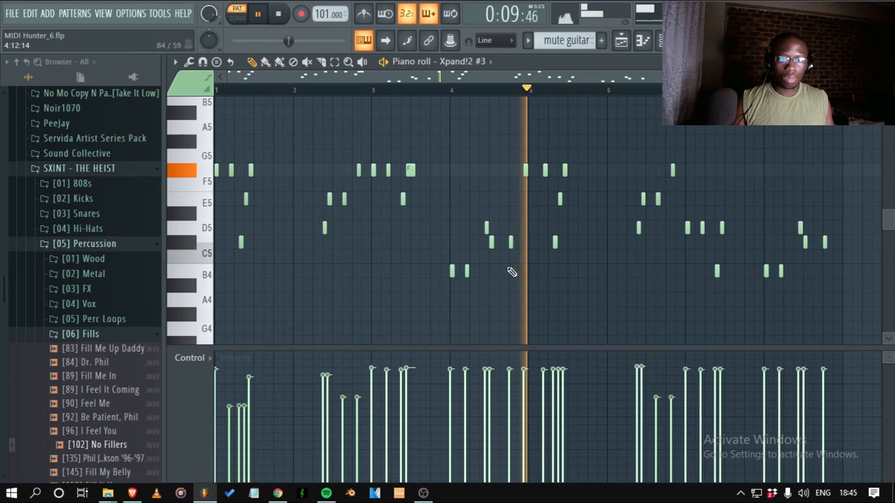
ctrl+right_click(633, 254)
ctrl+right_click(689, 252)
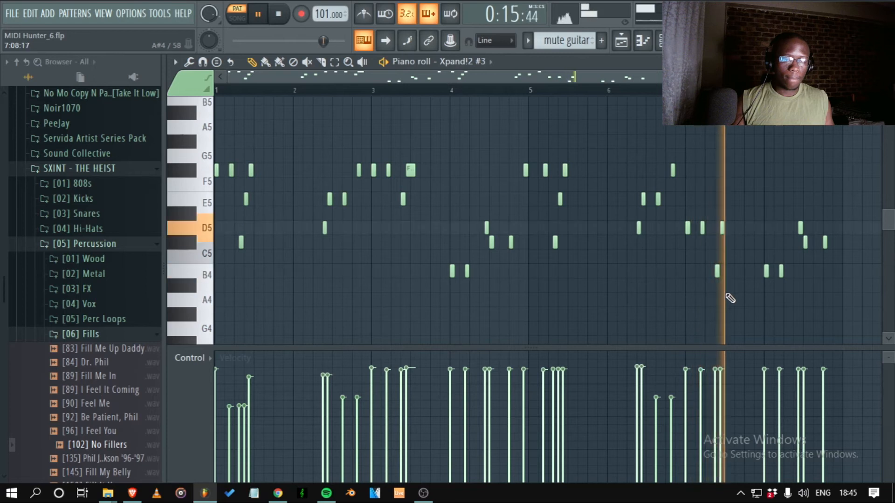
- Check the mute guitar's Xpand!2 #3 channel in the channel rack, stop playback and return to the playlist
key(F5)
key(F6)
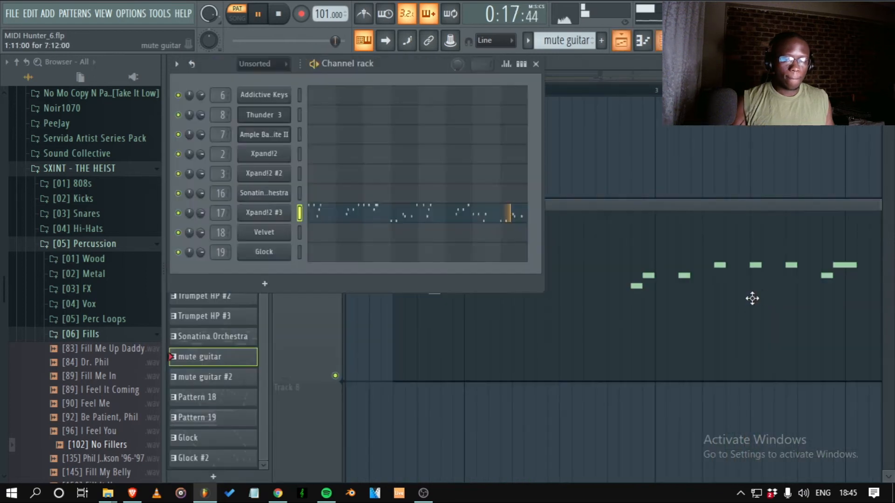
key(F6)
key(space)
key(F10)
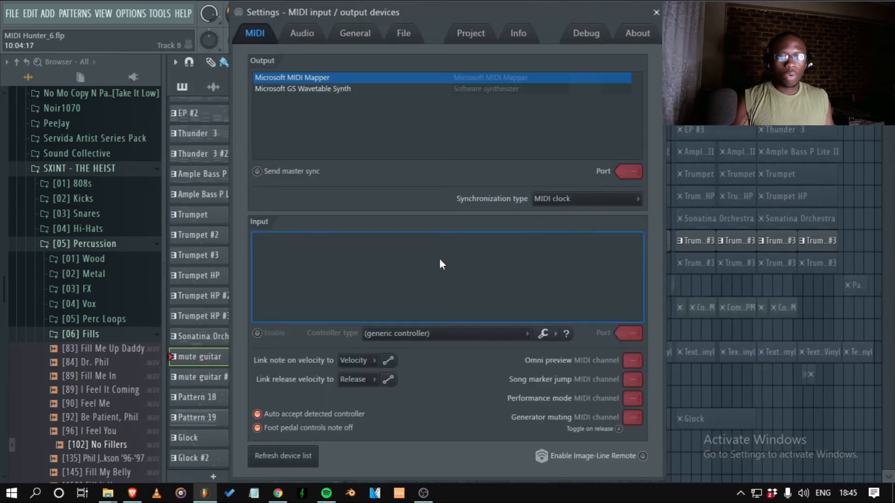
key(Escape)
- Show the Muted Guitar track in the mixer and open its Tape Cassette 2 and dearVR MICRO effects
key(F9)
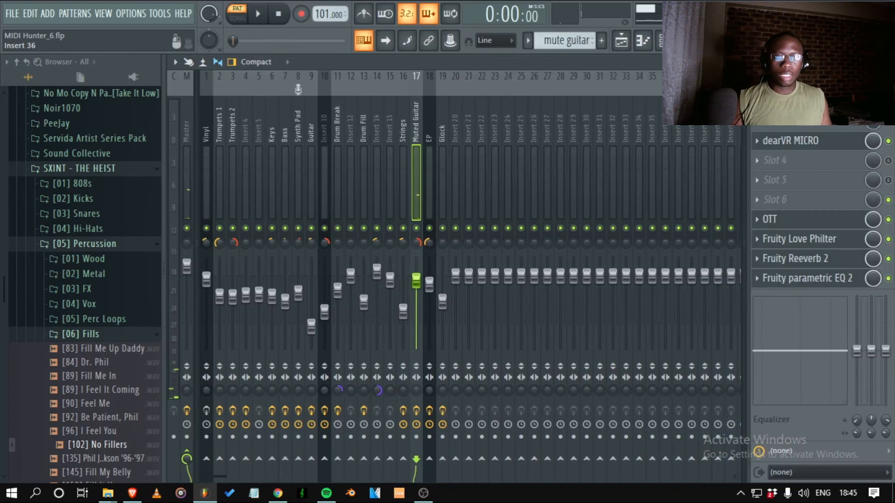
click(788, 102)
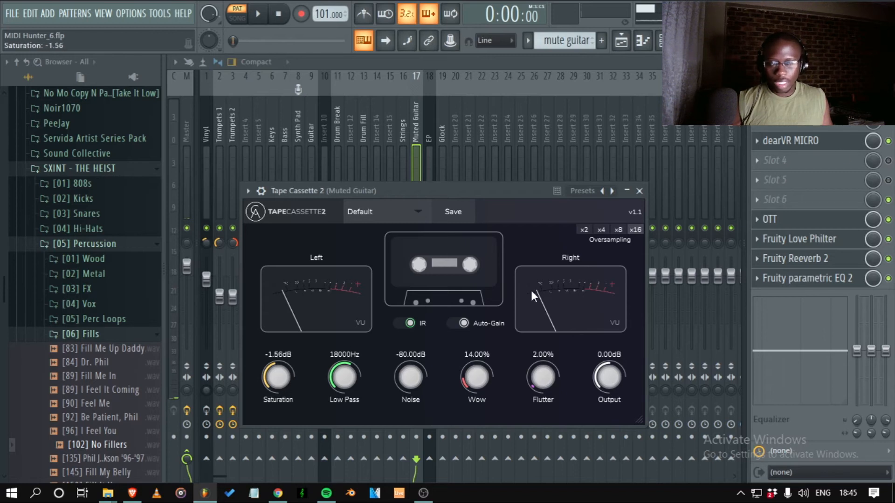
click(839, 141)
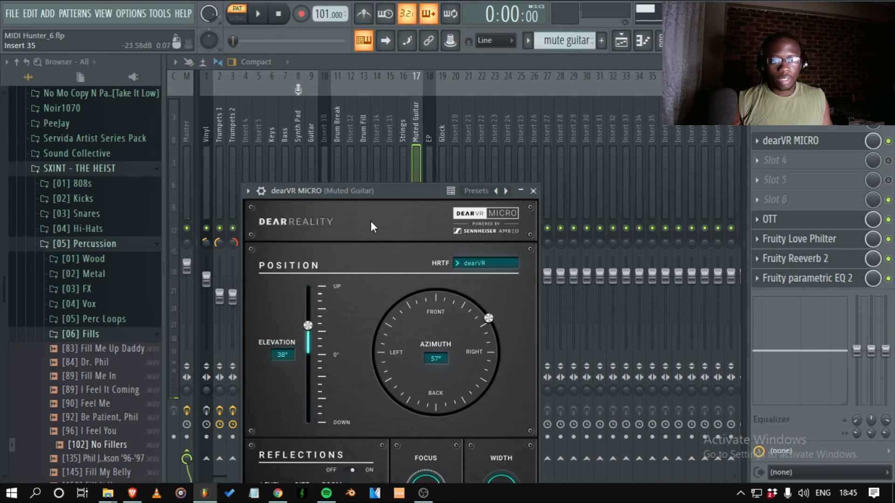
drag(345, 188, 416, 89)
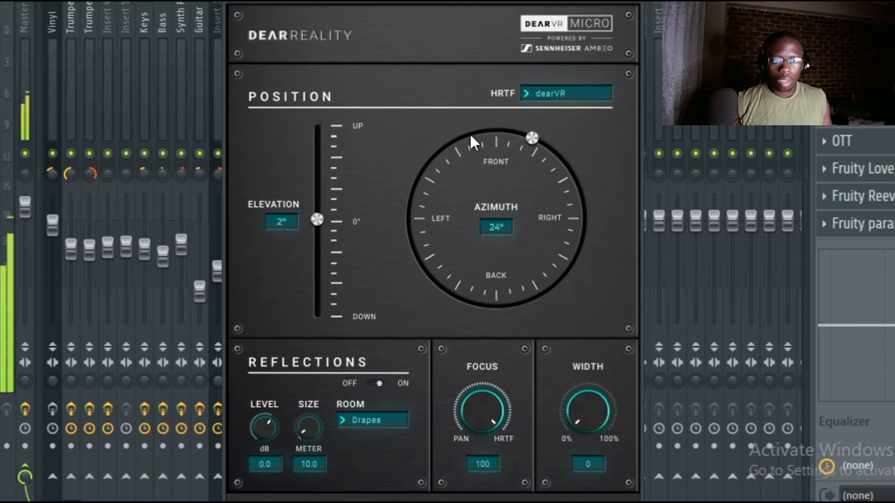
- Sweep dearVR MICRO's azimuth and elevation on the Muted Guitar to demonstrate positioning, bringing elevation to 42° and azimuth round to 17°
drag(471, 136, 400, 224)
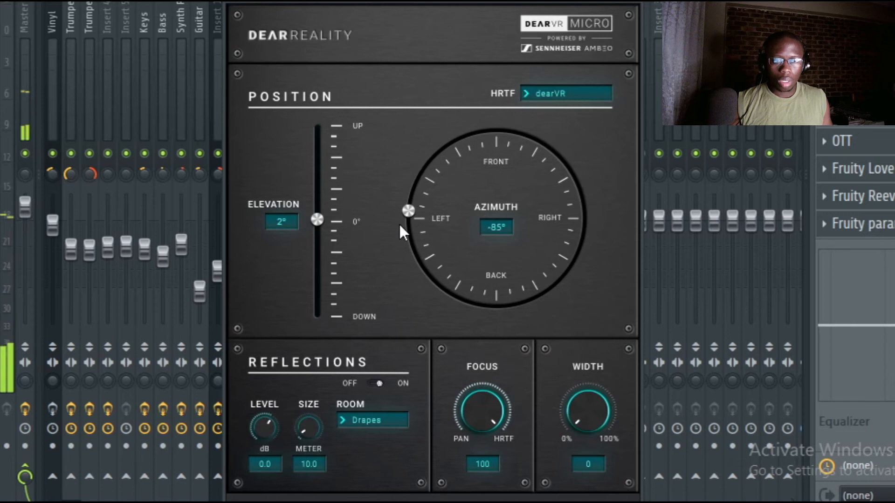
drag(587, 273, 390, 207)
drag(325, 212, 320, 127)
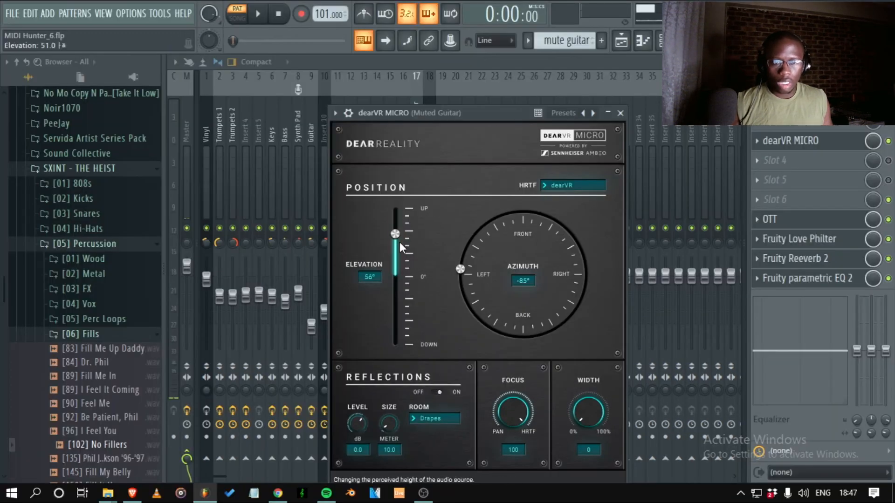
drag(399, 242, 402, 268)
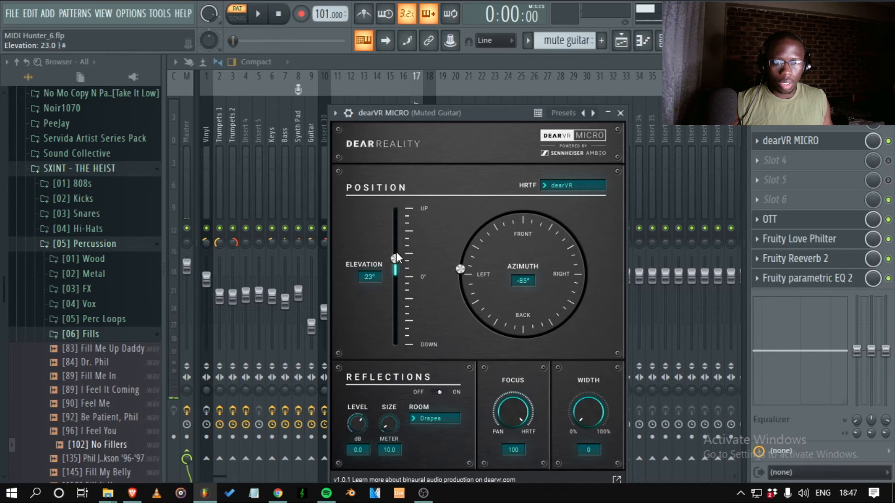
drag(397, 256, 396, 244)
drag(460, 269, 462, 250)
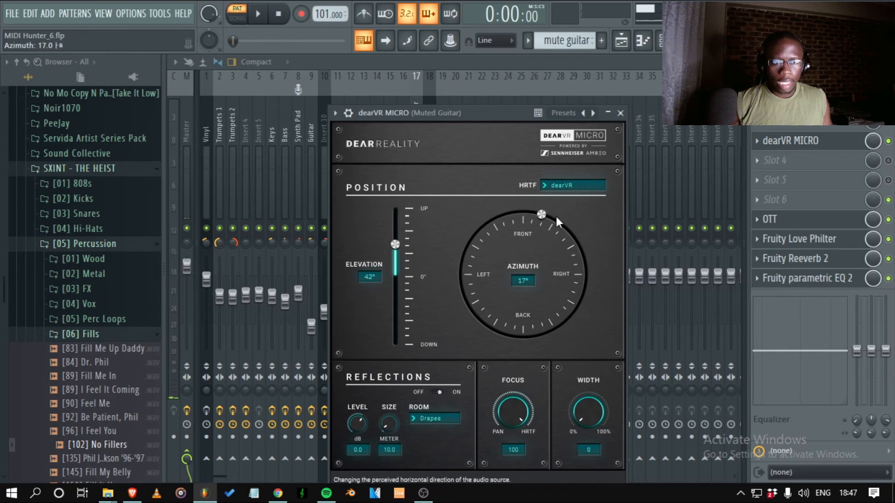
click(550, 60)
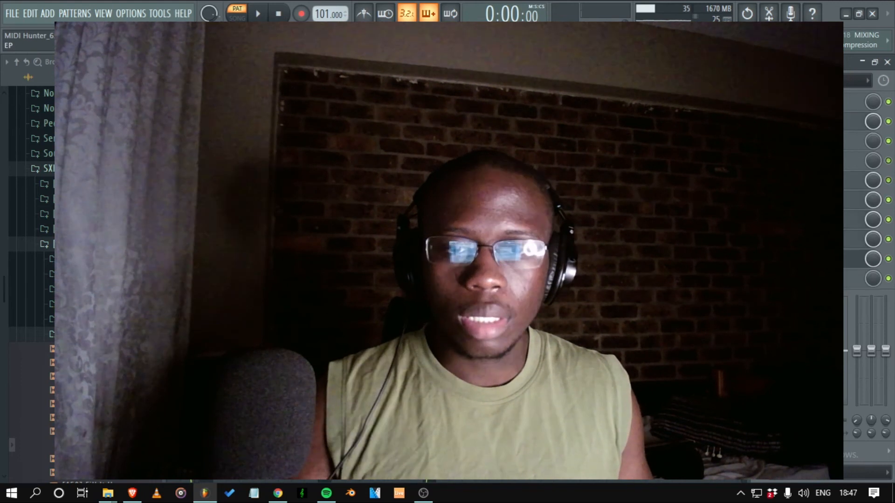
key(F9)
key(F9)
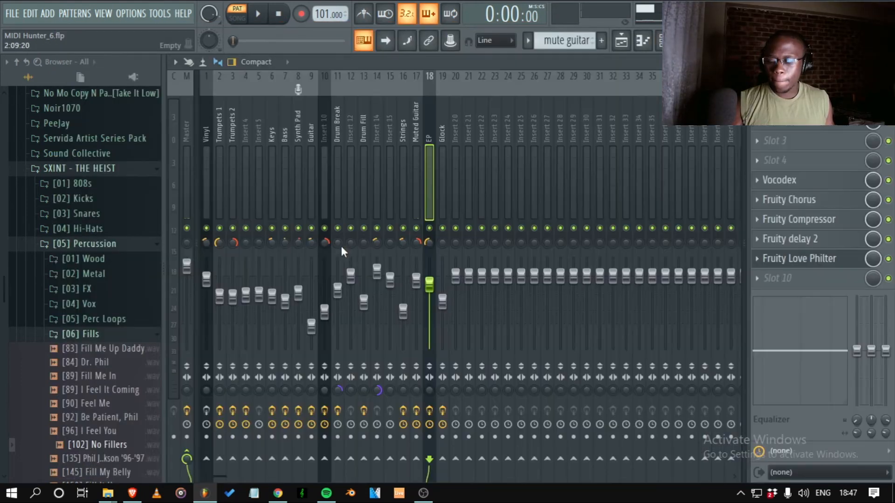
click(424, 494)
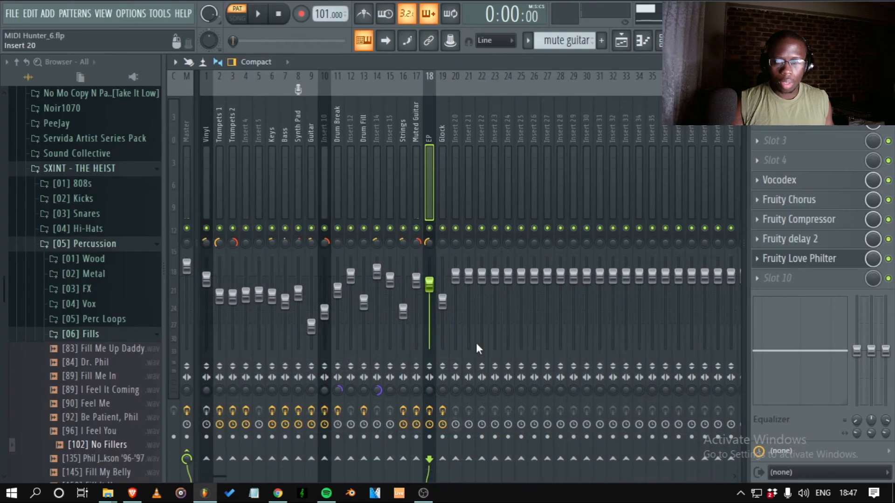
- Solo Track 10 with the Completo - 118BPM drum loop clips and open the loop's sample settings
key(F5)
key(F6)
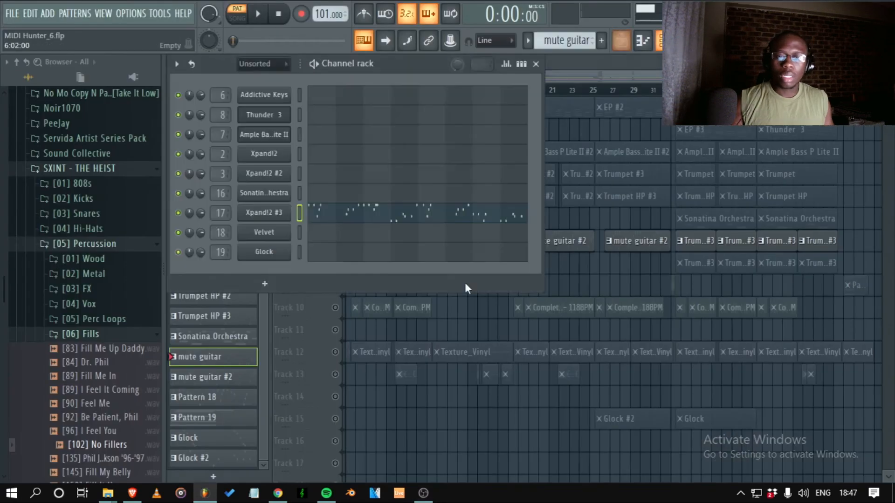
key(F6)
right_click(335, 307)
drag(434, 333, 289, 262)
click(498, 336)
double_click(546, 333)
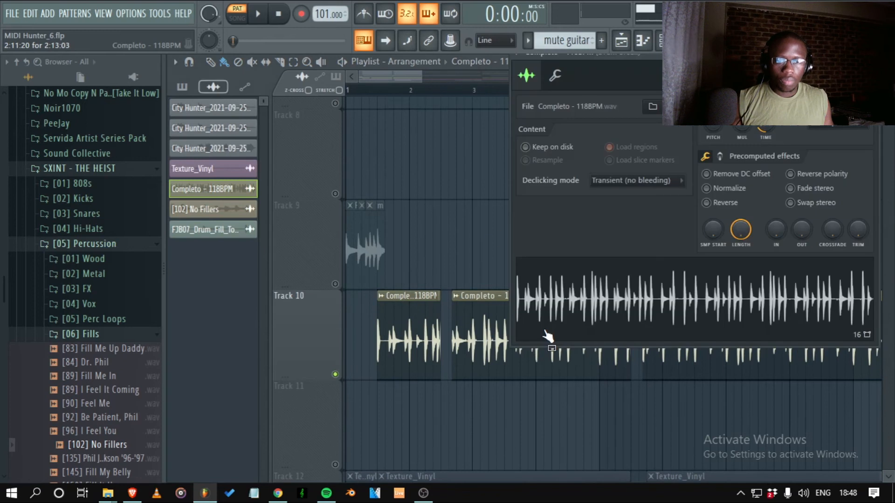
- Close the sample settings, examine the first Completo - 118BPM clips up close, and reopen the loop's settings
right_click(424, 193)
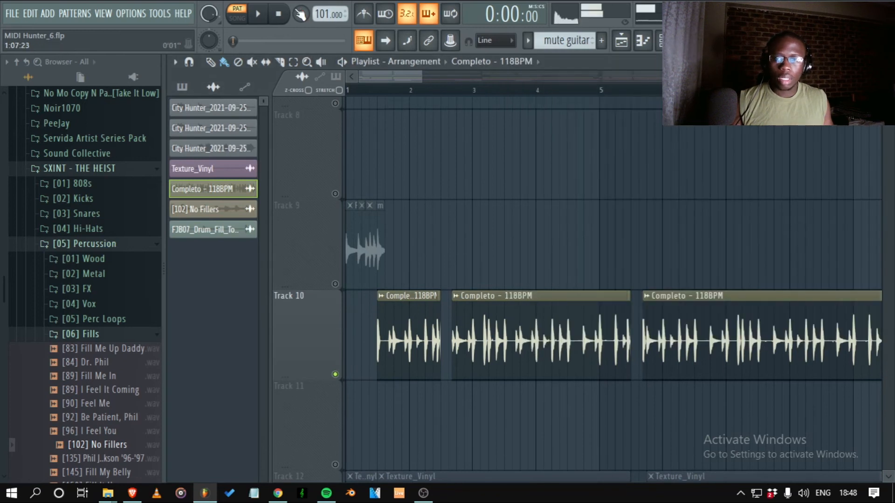
drag(583, 362, 351, 323)
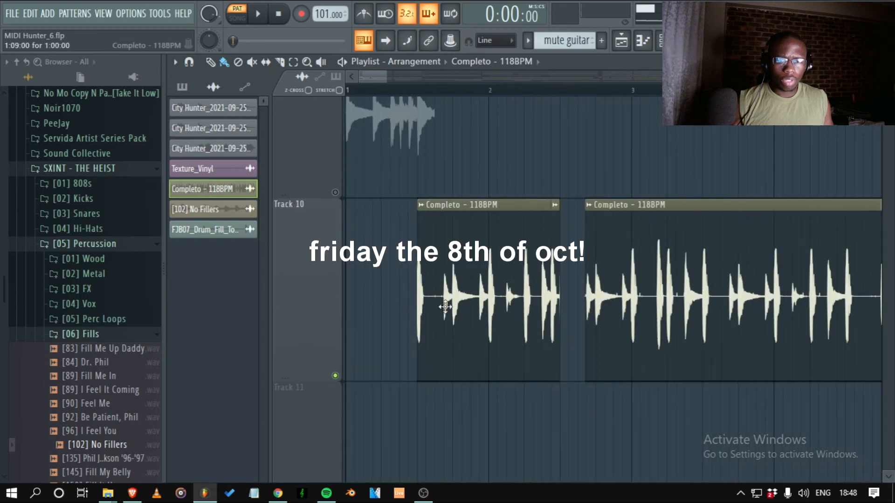
double_click(440, 300)
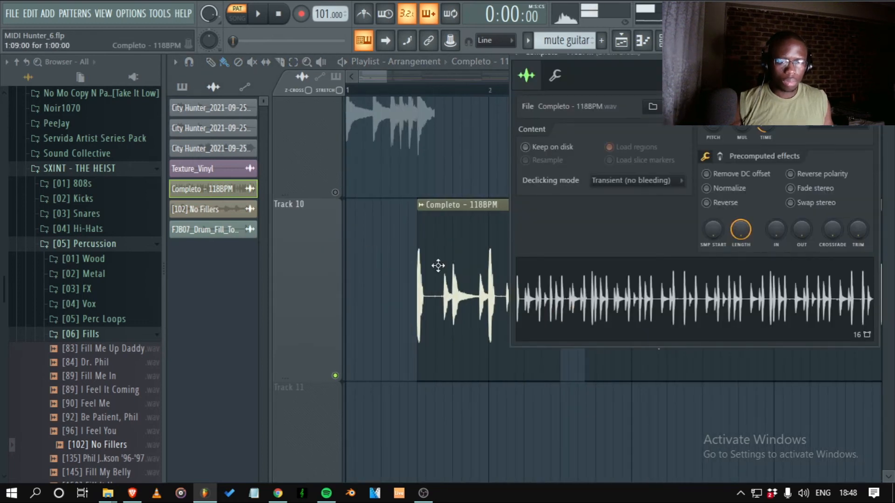
- Close the Completo loop's sample settings, unsolo Track 10 and bring the full arrangement into view
right_click(375, 263)
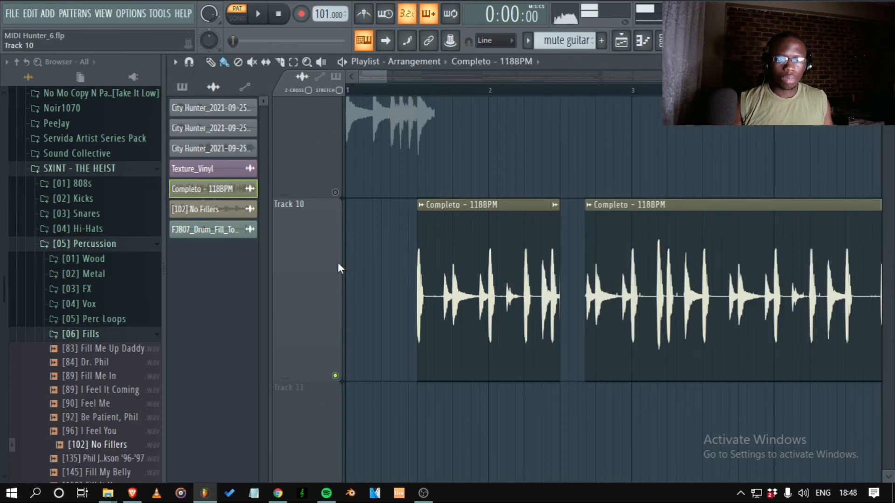
ctrl+right_click(424, 282)
drag(446, 332, 365, 275)
drag(347, 356, 458, 345)
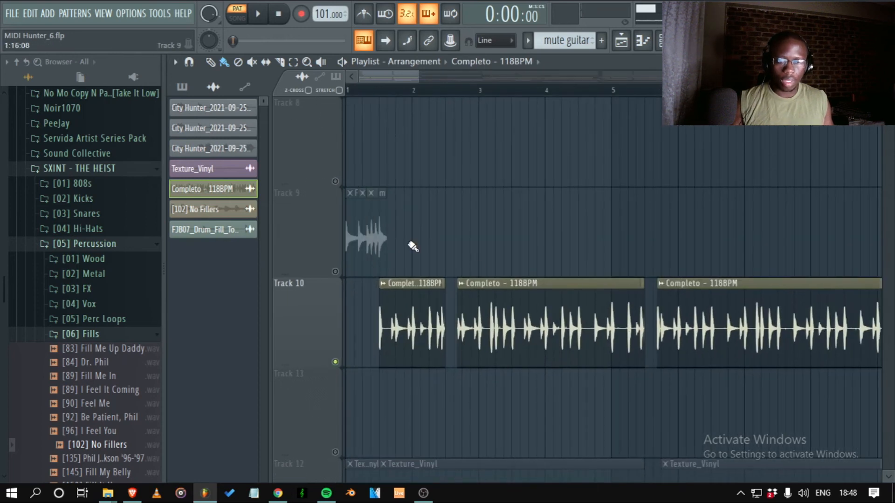
scroll(549, 361, up, 2)
ctrl+right_click(529, 335)
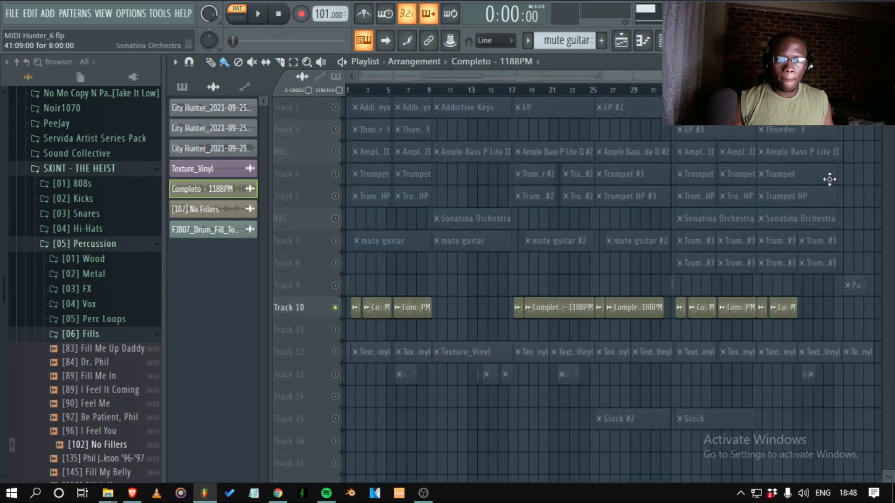
drag(888, 93, 889, 79)
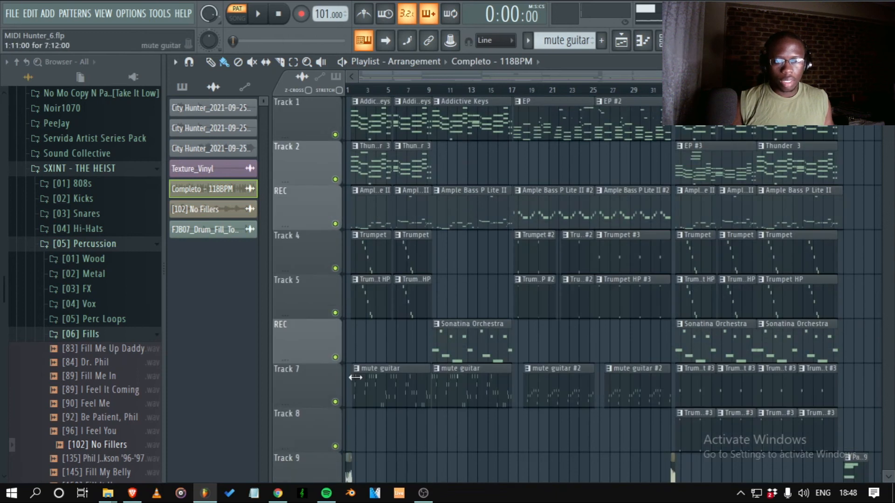
- Solo the Sonatina Orchestra track, play it from bar 9, show the Strings track in the mixer and stop playback
ctrl+click(335, 358)
click(433, 98)
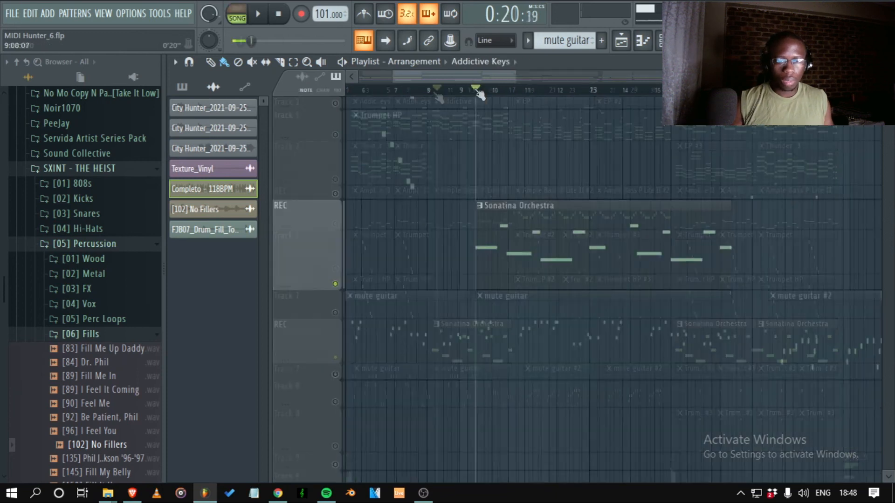
key(F9)
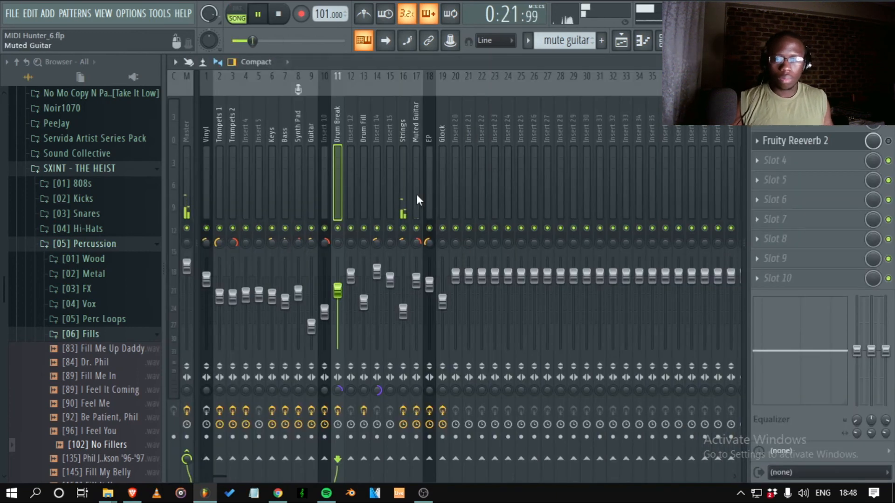
click(400, 175)
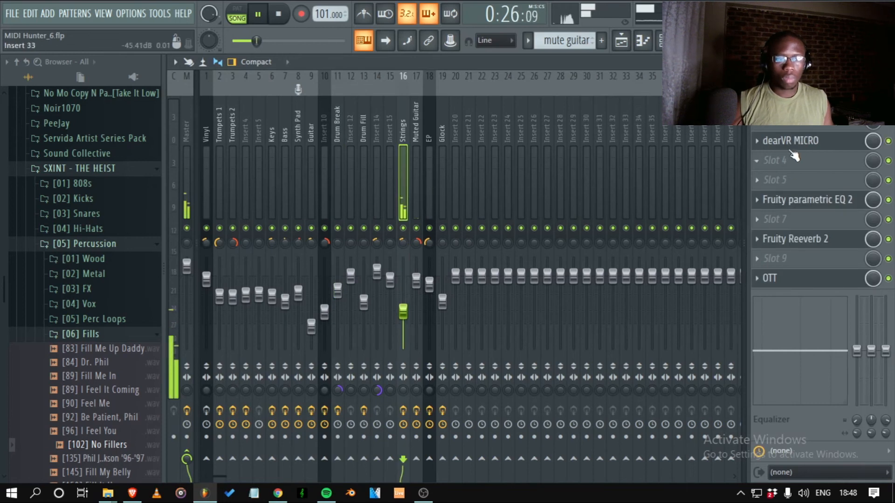
key(space)
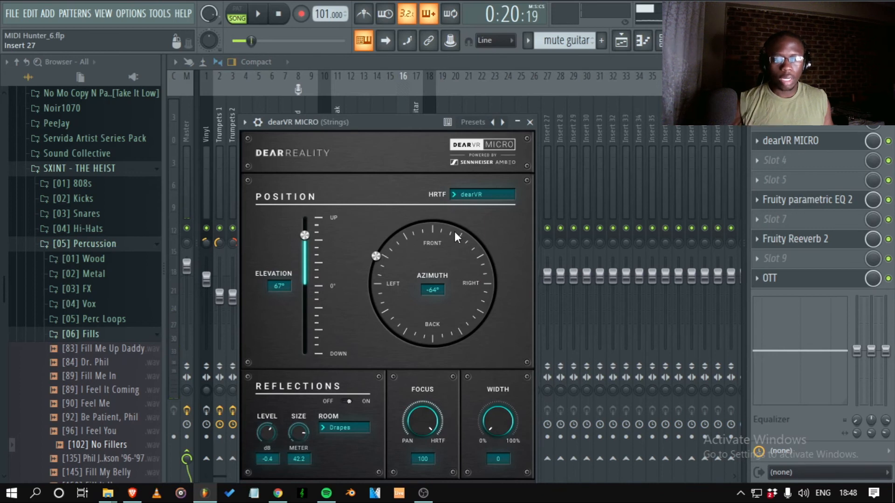
- Review the Strings track's dearVR MICRO, Fruity parametric EQ 2, Fruity Reeverb 2 and OTT effects
key(Escape)
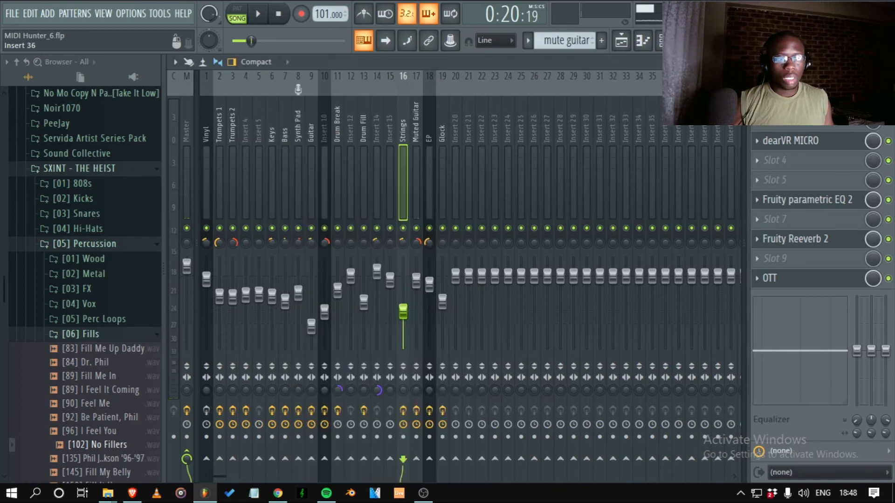
click(844, 201)
drag(536, 402, 534, 404)
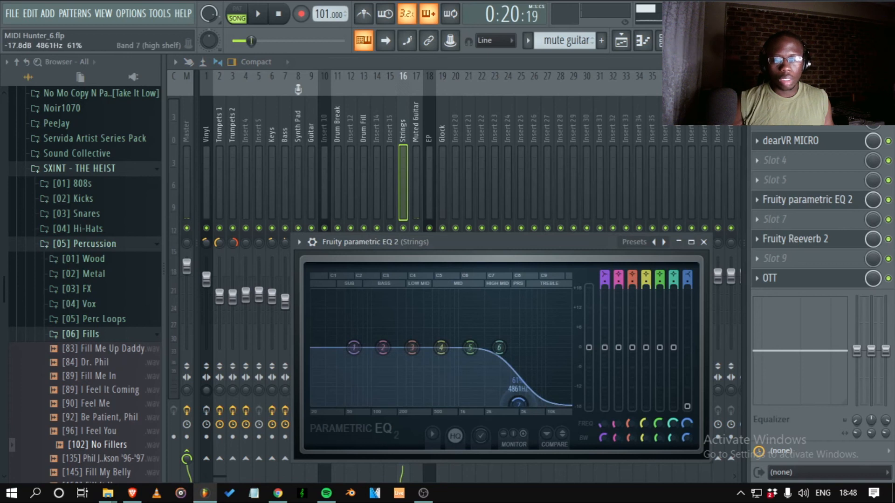
click(827, 246)
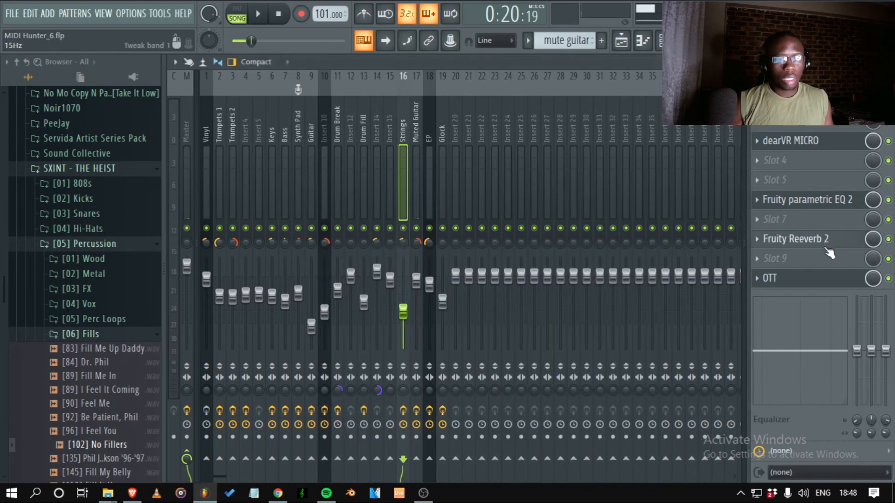
click(784, 282)
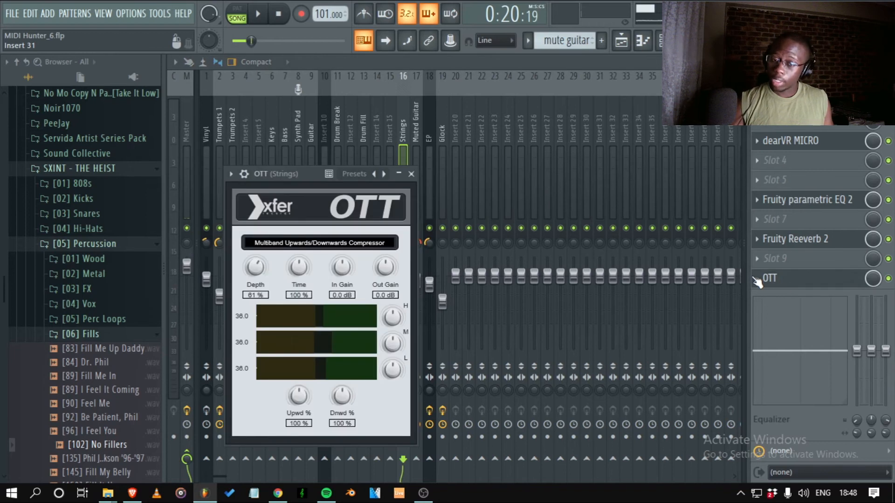
- Open the EP pattern's Velvet instrument and add a Sweetcase EP channel beside it
click(455, 61)
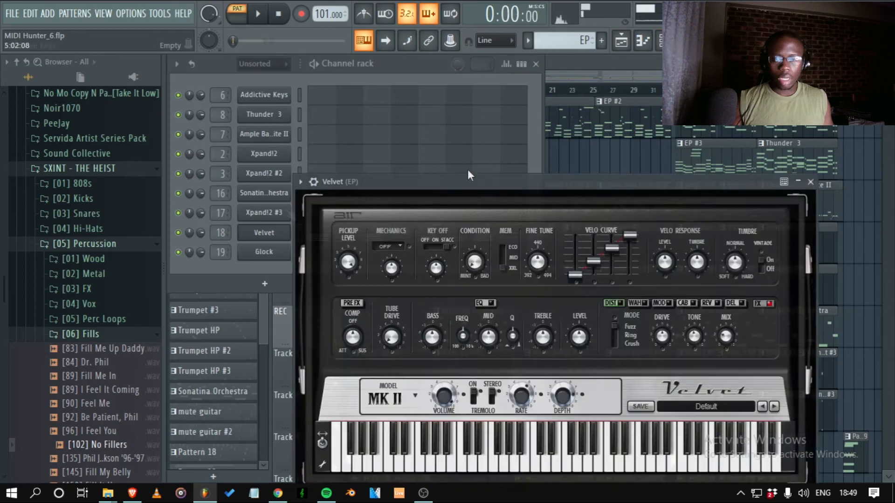
drag(469, 170, 538, 40)
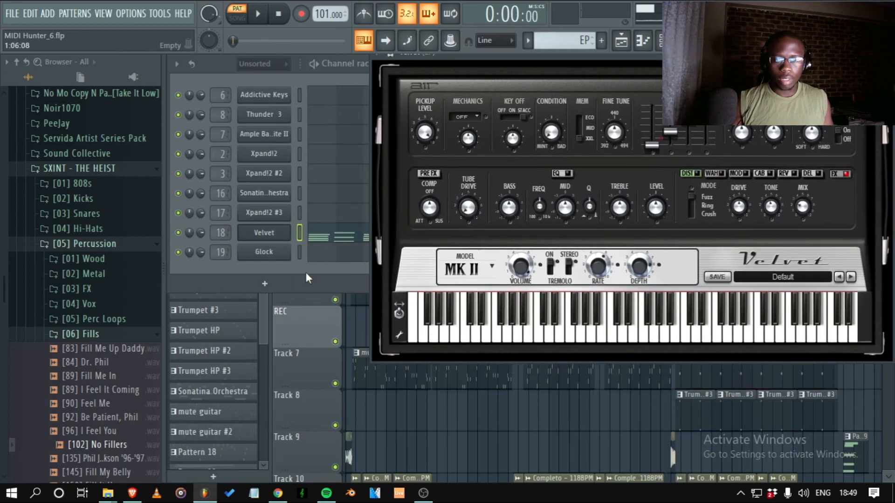
click(264, 283)
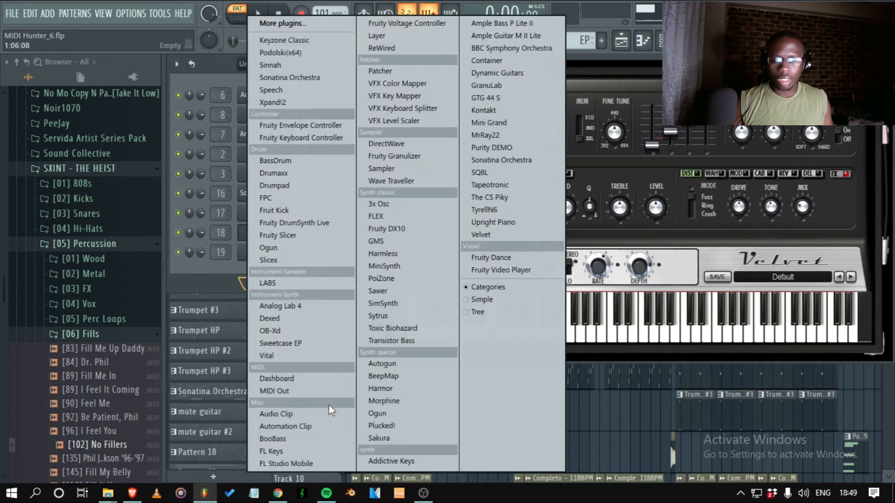
click(279, 343)
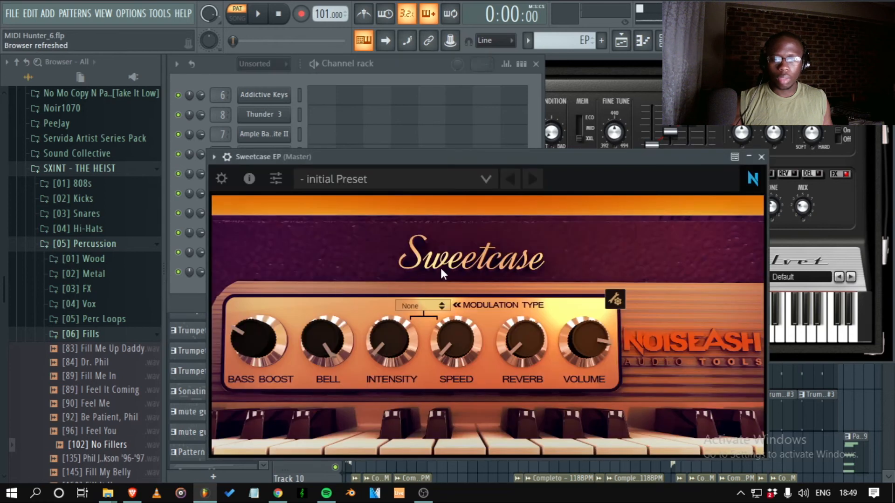
drag(446, 153, 472, 150)
- Return to Velvet and show its list of electric piano models, keeping MK II selected
click(264, 233)
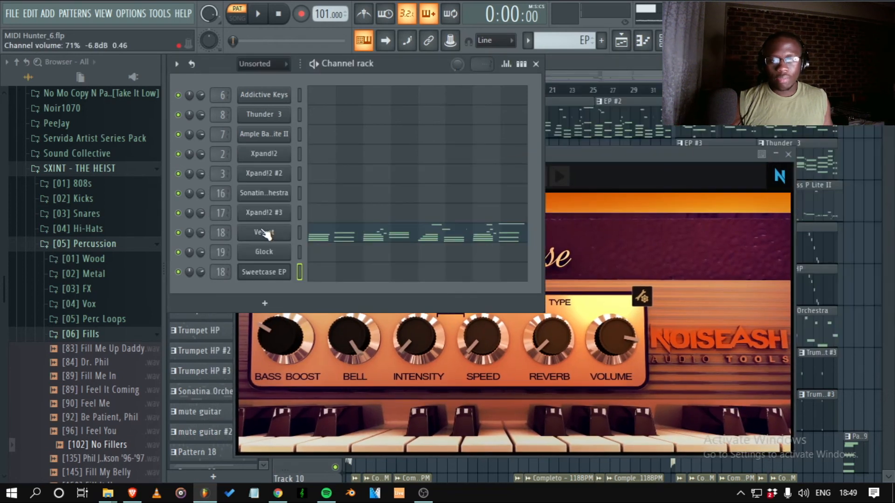
click(264, 232)
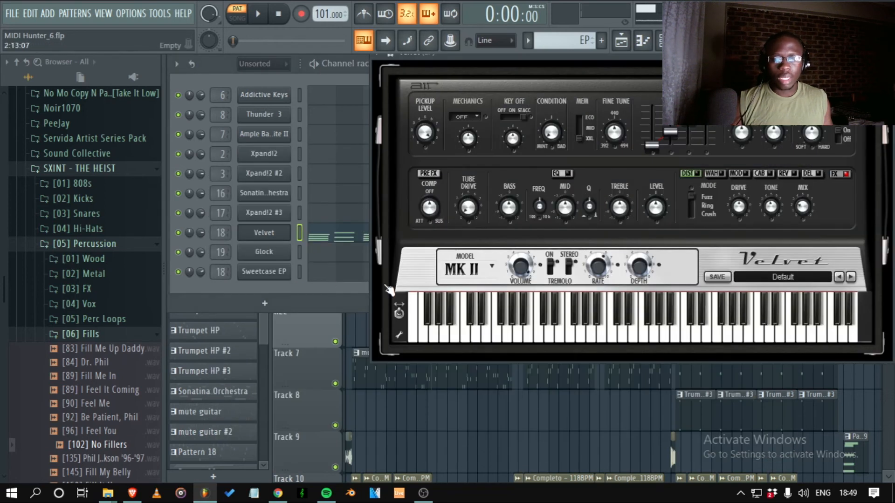
click(492, 268)
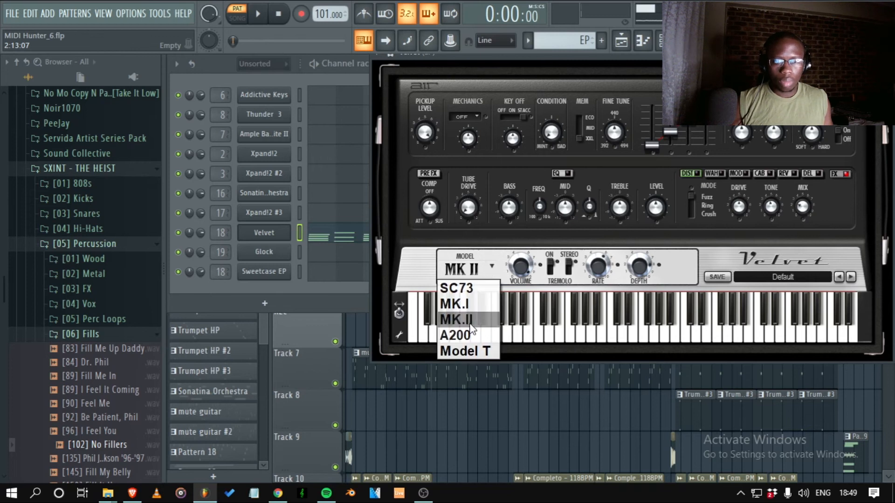
click(294, 293)
click(293, 291)
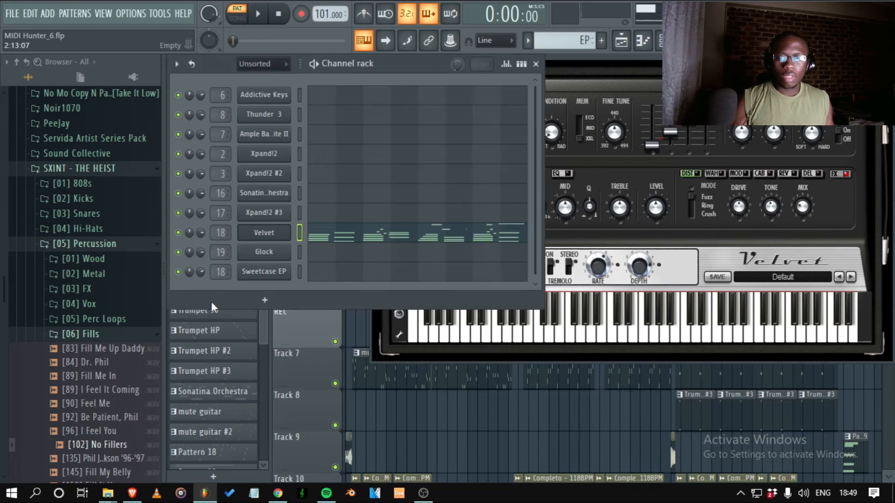
- Show the EP track in the mixer and review its OTT and Vocodex effects
key(F9)
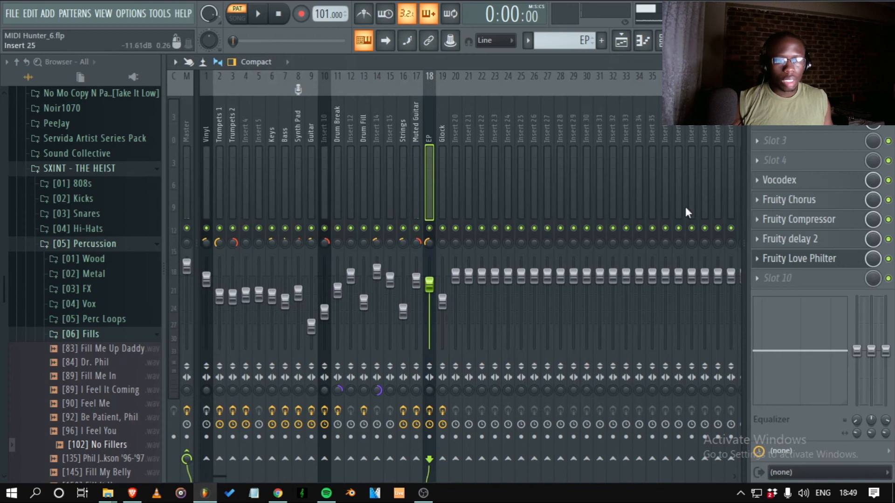
click(792, 127)
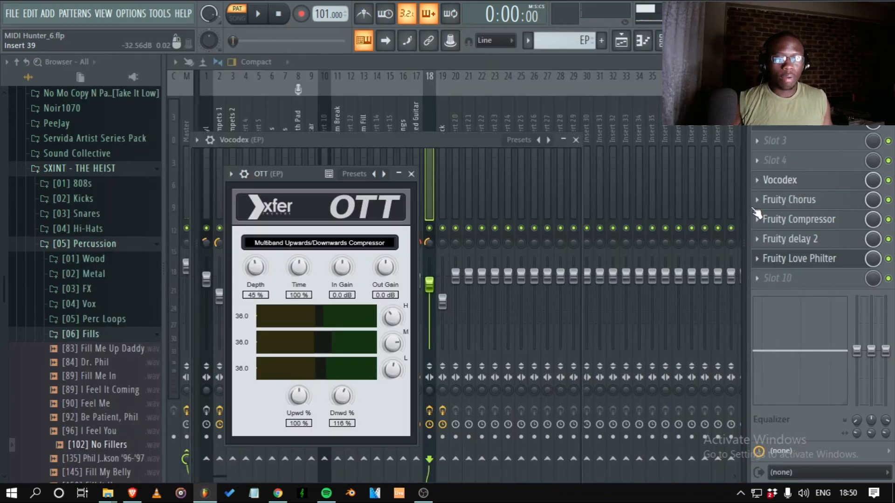
click(780, 180)
drag(379, 155, 397, 83)
key(Escape)
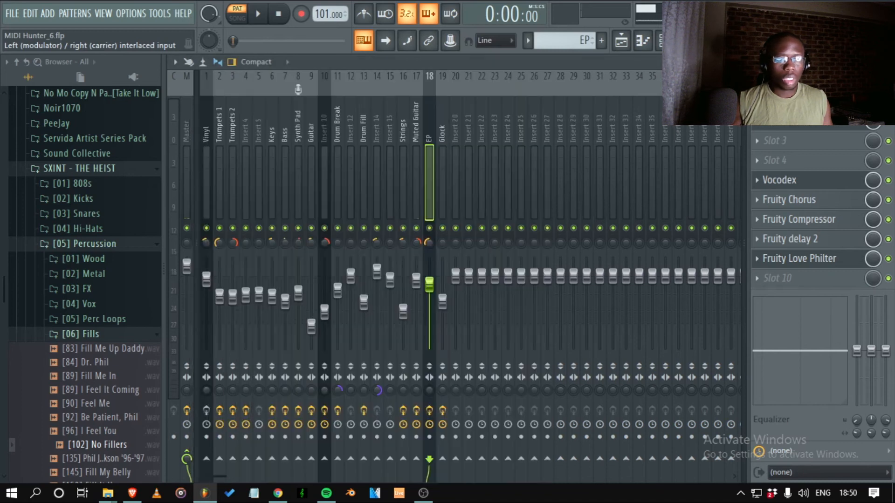
- Review the EP track's Fruity Chorus and Fruity Compressor settings
click(811, 200)
drag(582, 54, 586, 102)
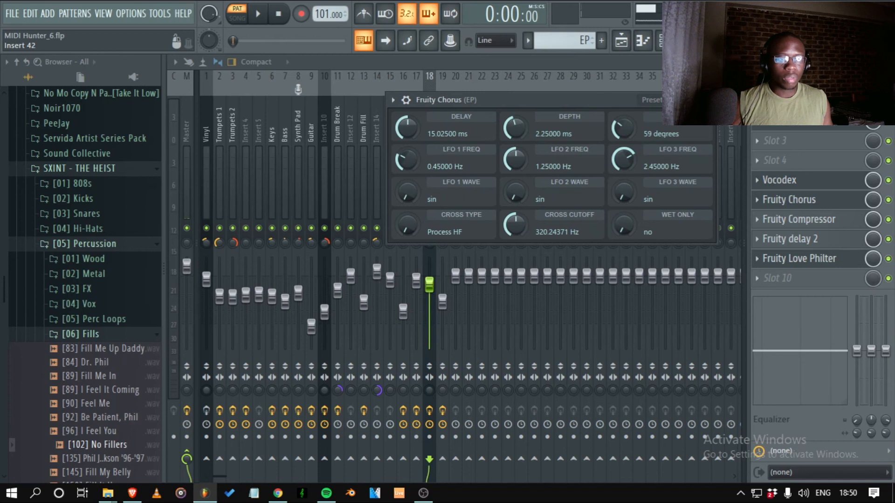
click(818, 200)
click(806, 218)
click(807, 218)
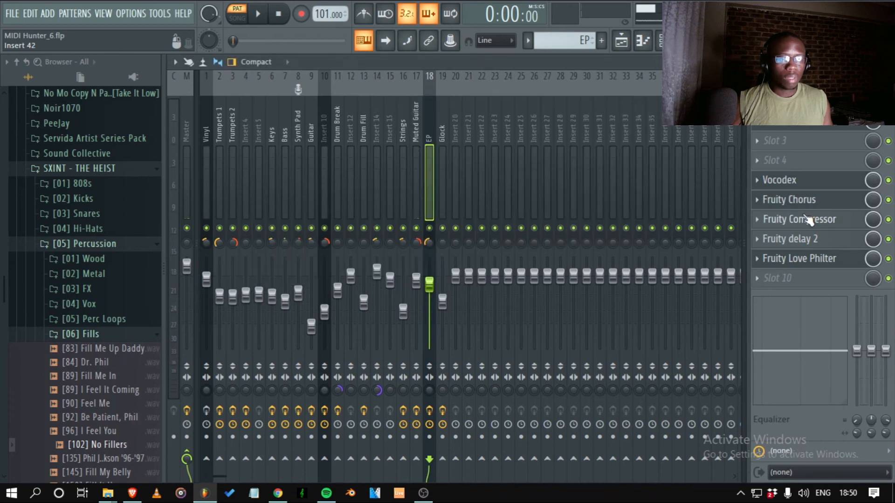
click(807, 218)
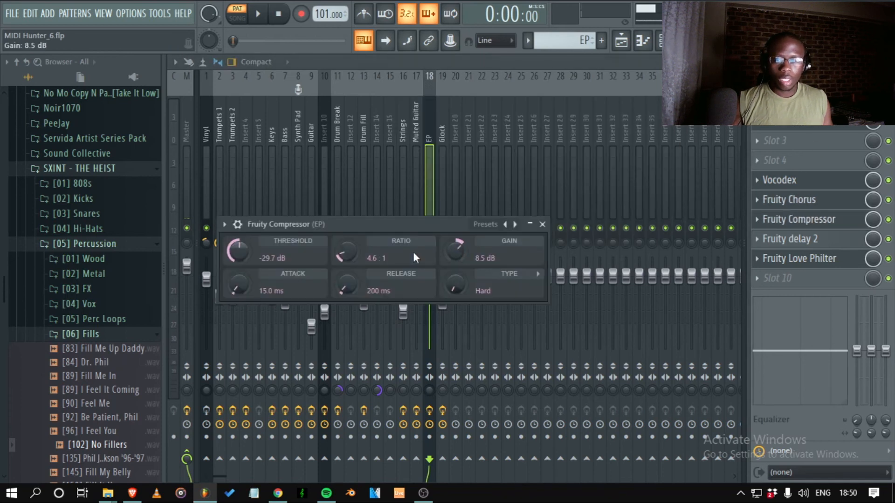
drag(306, 221, 312, 221)
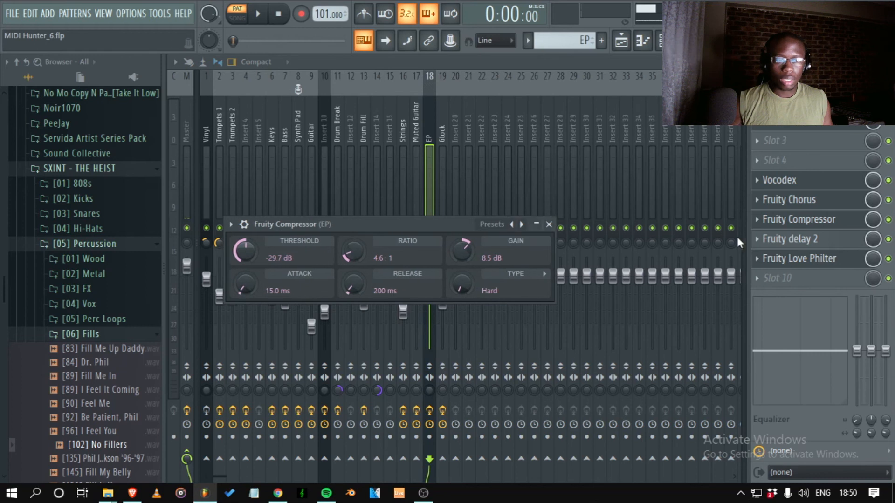
- Review the EP track's Fruity delay 2 and Fruity Love Philter effects, and set its mixer volume to 84%
click(798, 239)
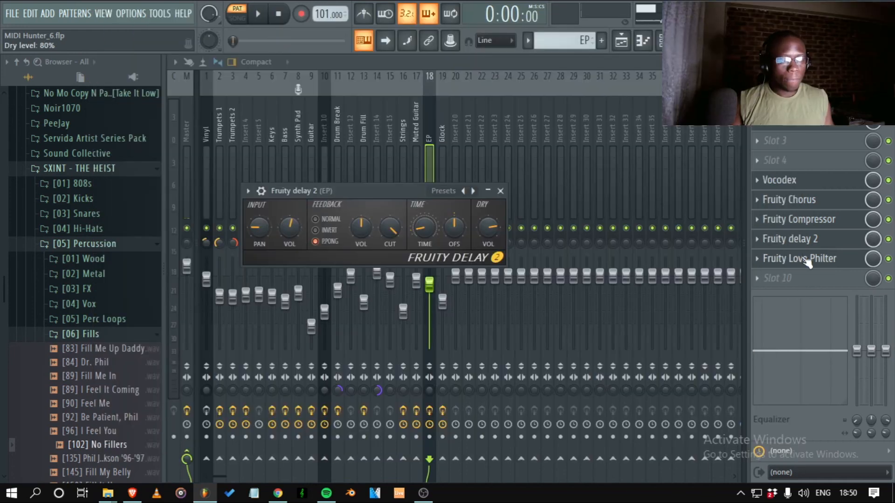
click(799, 261)
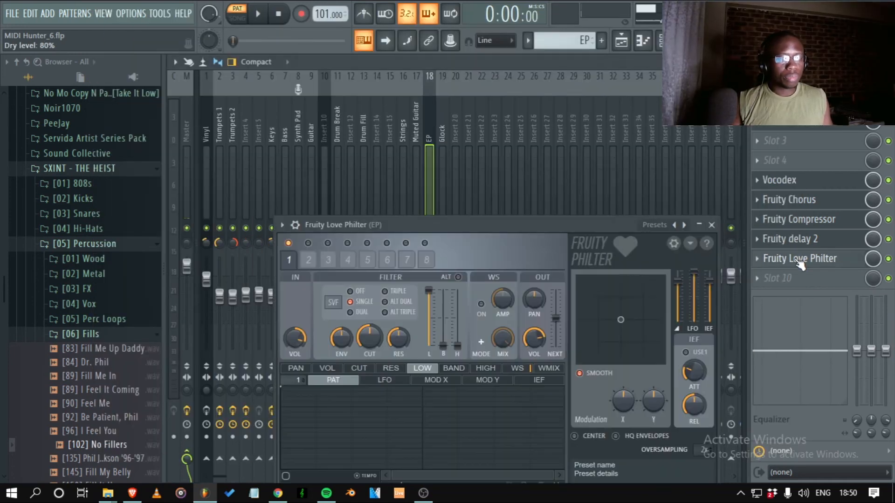
drag(550, 228, 535, 191)
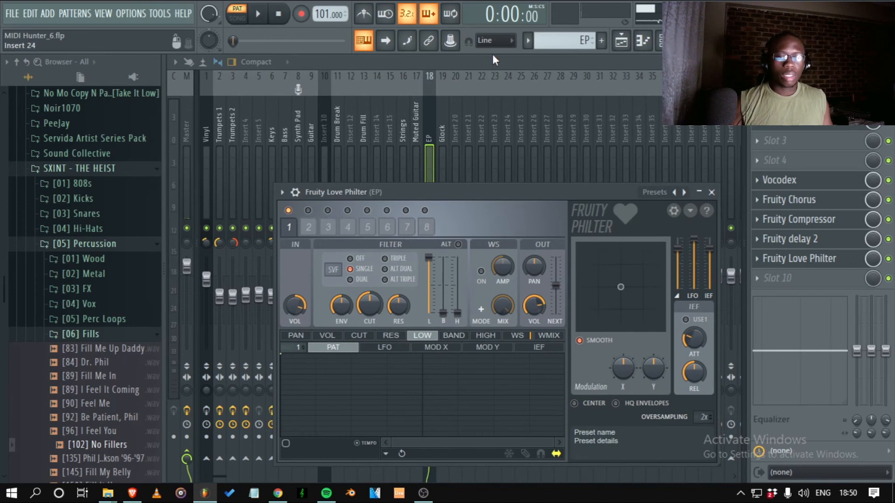
key(Escape)
drag(429, 292, 429, 298)
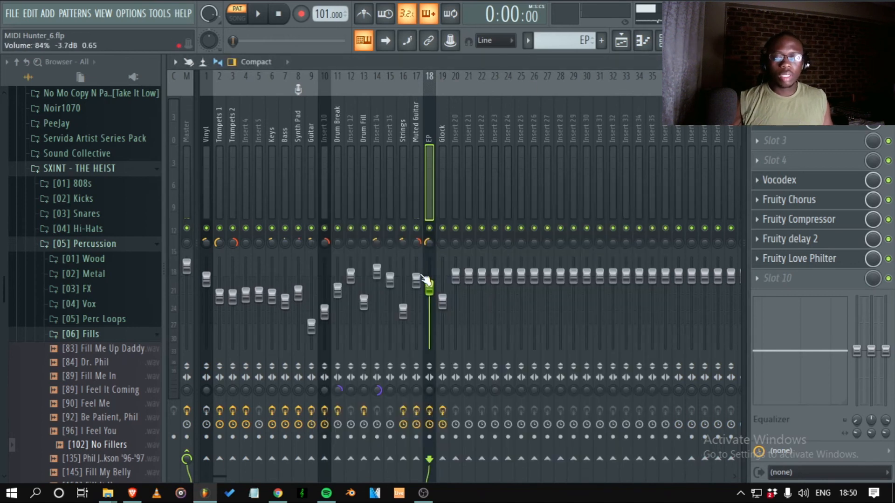
- Return to the playlist, solo Track 13 with the City Hunter recordings and open the first clip's sample settings
key(F9)
key(F6)
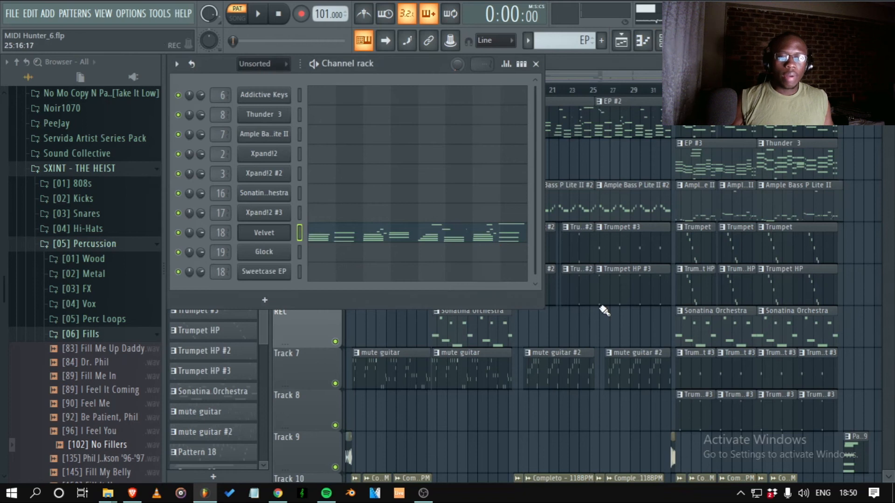
key(F6)
scroll(599, 316, down, 3)
drag(759, 342, 349, 454)
drag(555, 326, 348, 108)
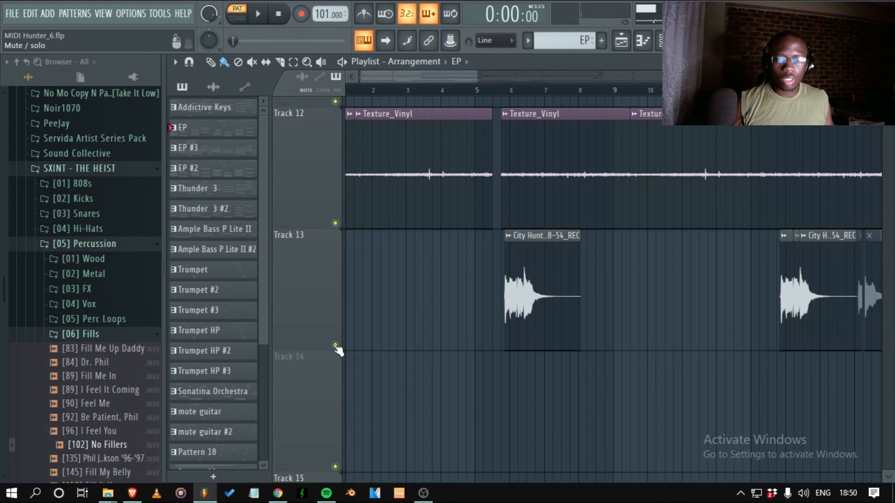
right_click(335, 346)
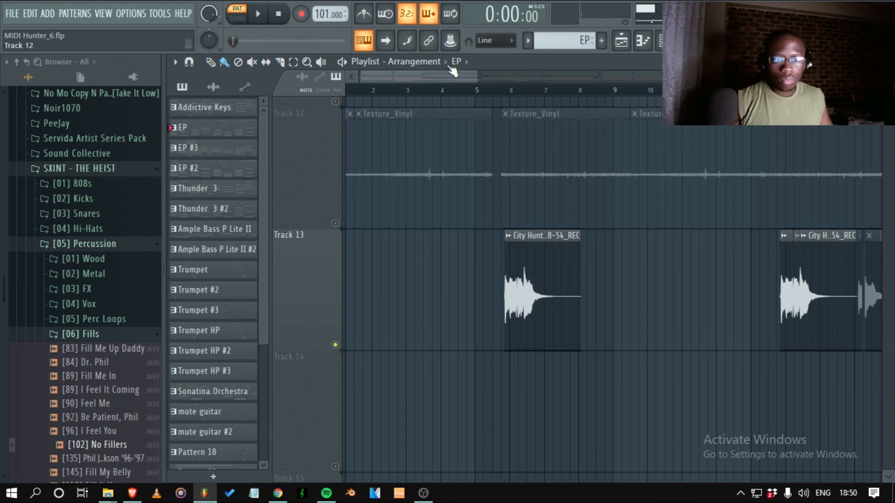
drag(640, 326, 485, 249)
double_click(518, 246)
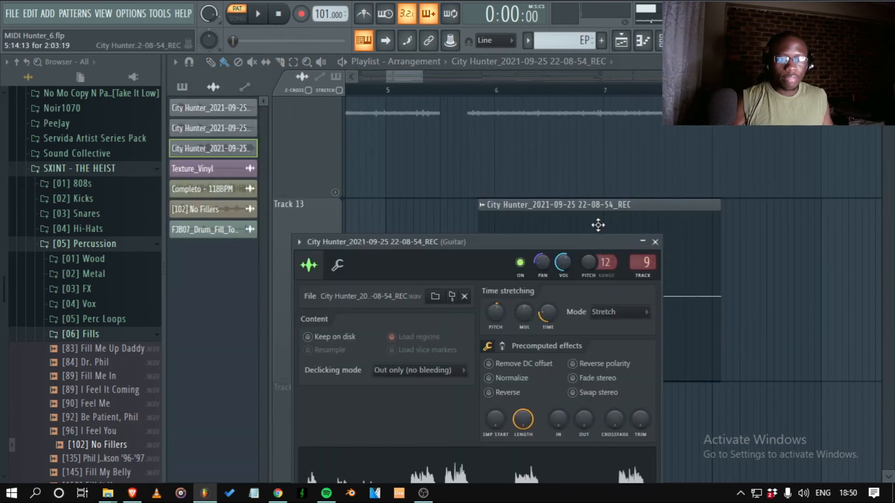
- Show the Guitar track in the mixer and review its ToneLib-GFX effect and the Compressed Air entry among the local presets
double_click(636, 264)
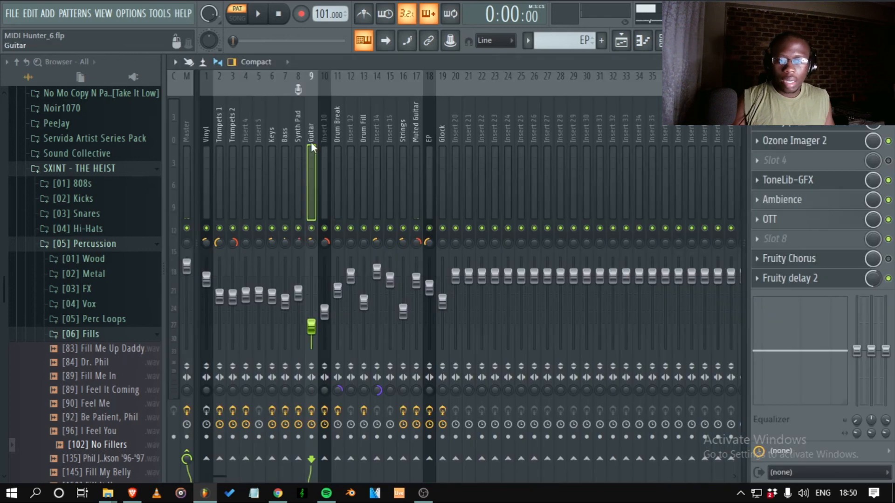
click(889, 180)
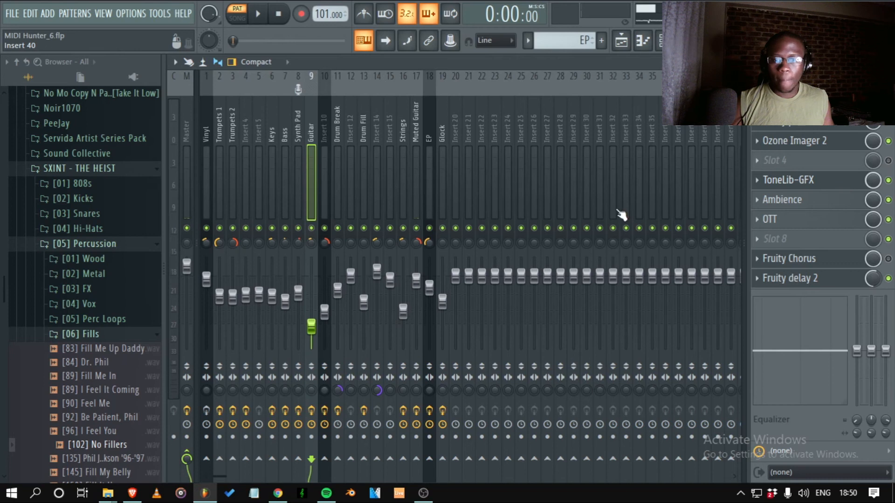
click(797, 180)
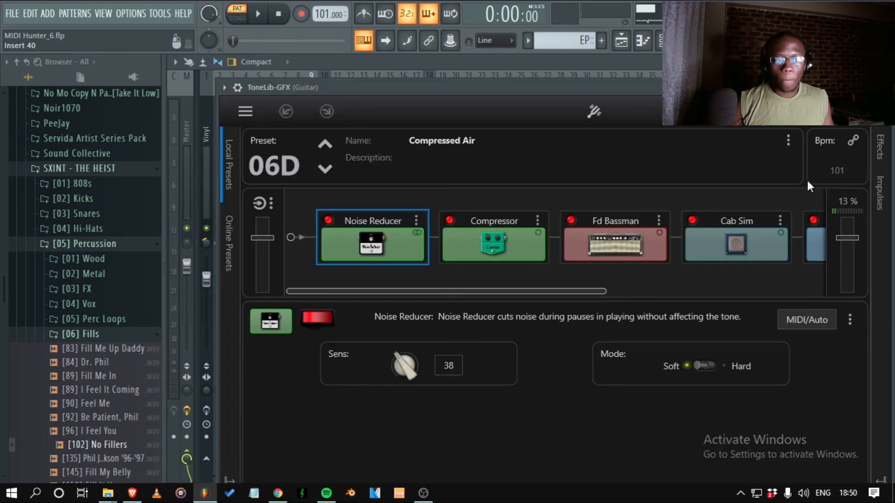
click(229, 164)
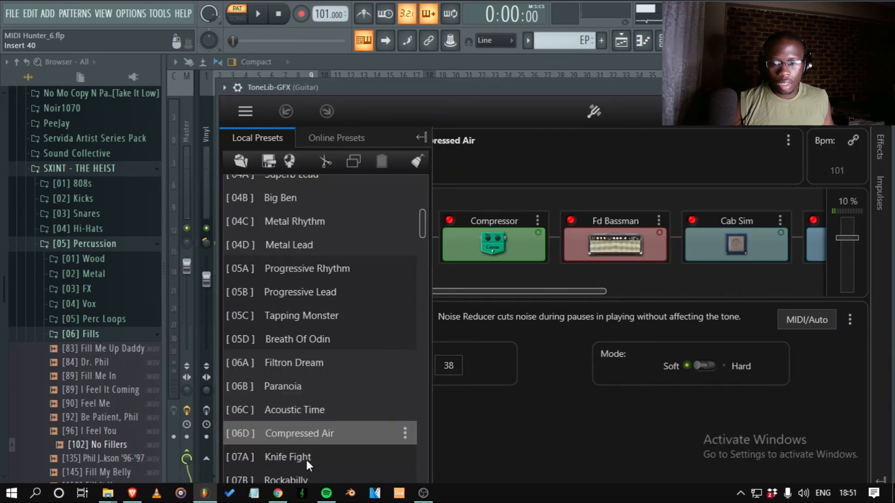
click(885, 87)
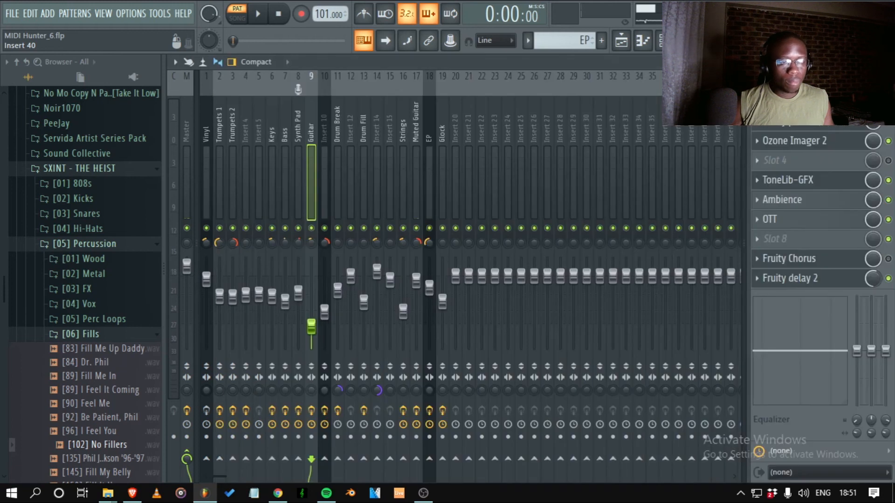
- Review the Guitar track's Fruity parametric EQ 2 curve and Ozone Imager 2 settings
click(829, 125)
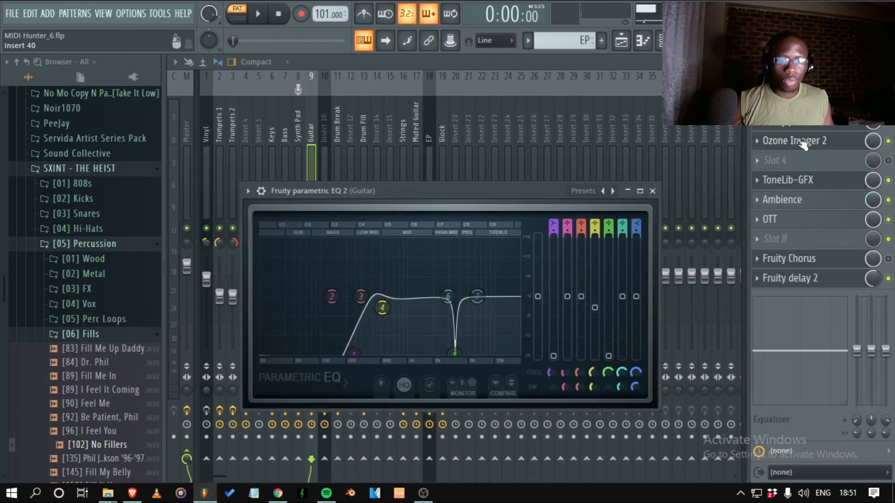
click(802, 144)
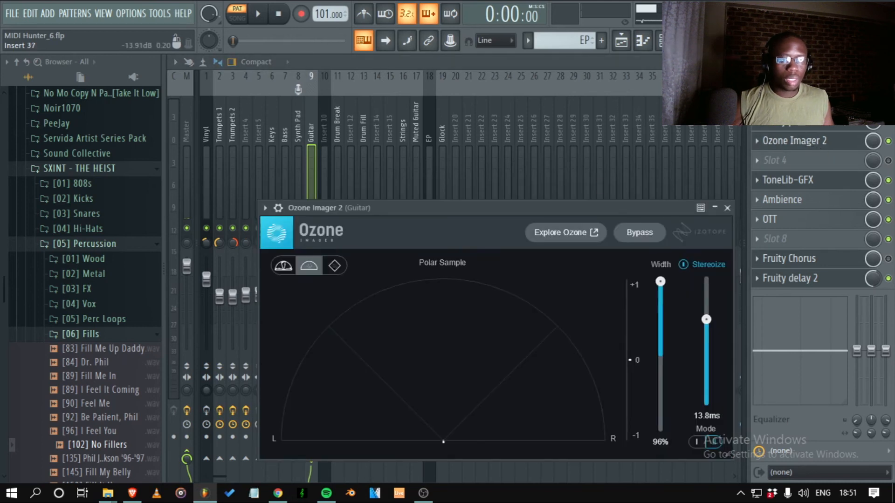
key(Escape)
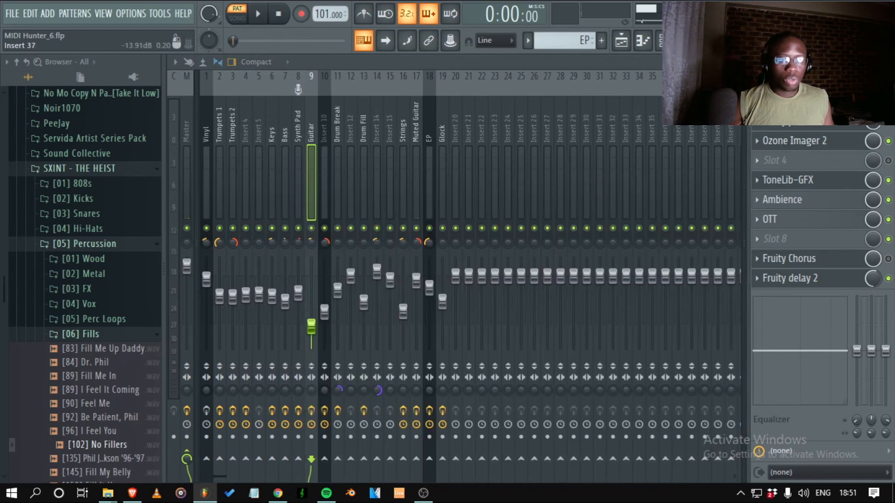
- Review the Guitar track's Ambience, OTT, Fruity Chorus and Fruity delay 2 effects
click(795, 204)
click(801, 223)
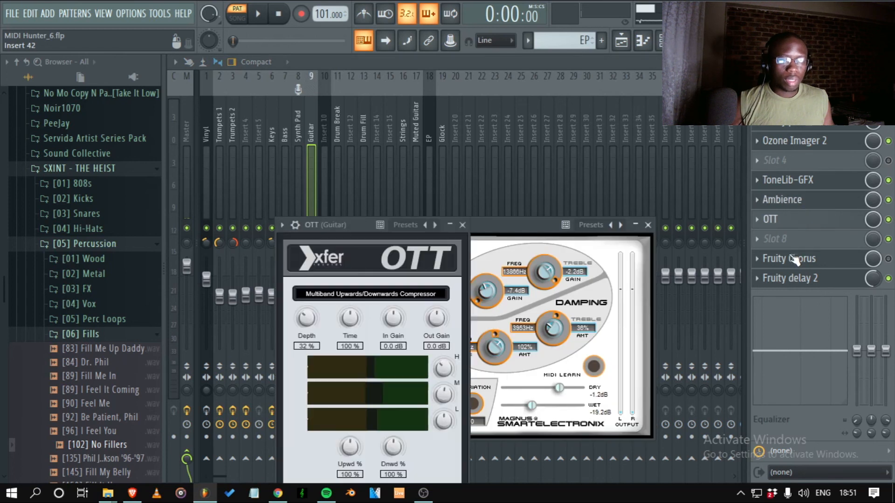
click(815, 263)
click(797, 278)
- Return to the playlist, open the Texture_Vinyl clip's sample settings and locate its source file in the browser
key(F5)
drag(509, 384, 389, 322)
click(485, 269)
double_click(486, 269)
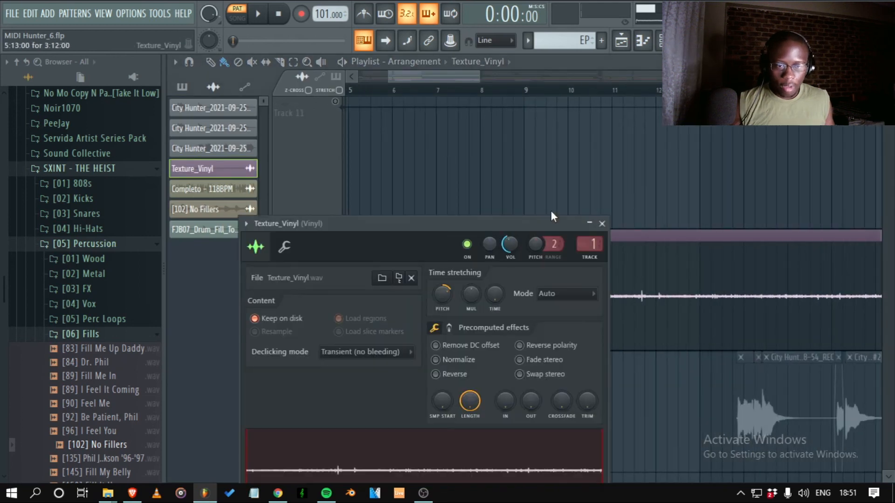
click(399, 278)
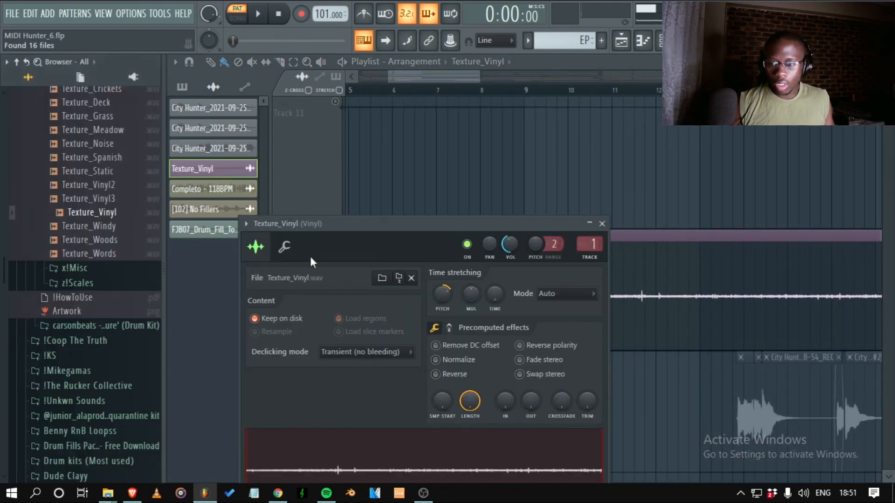
- Play the Glock #2 pattern from Track 15 in the piano roll, and return to the full playlist with playback stopped
ctrl+right_click(709, 248)
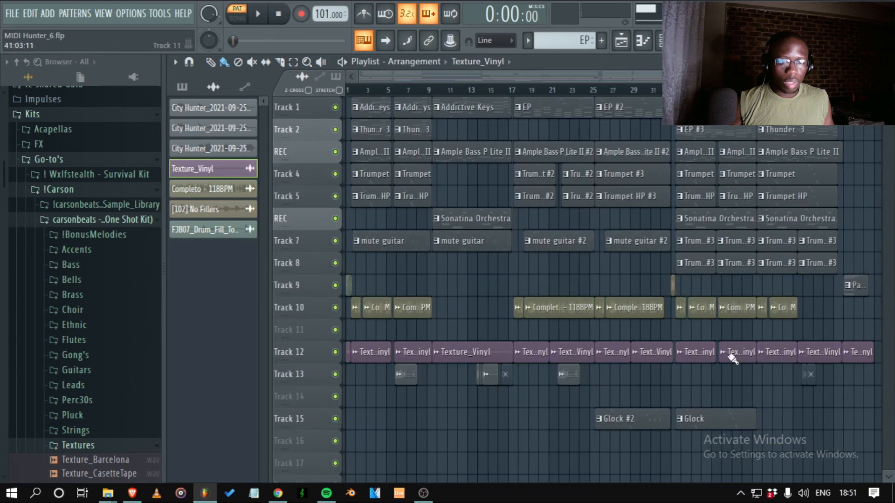
drag(752, 356, 548, 207)
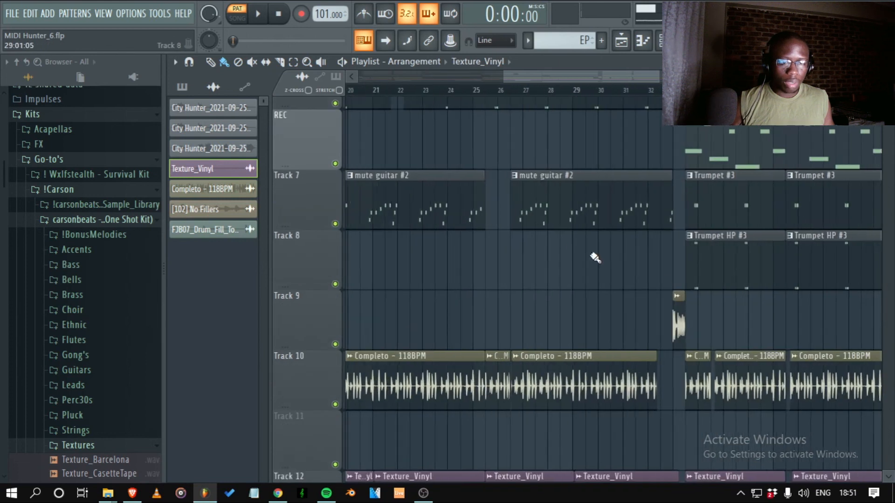
scroll(646, 353, down, 2)
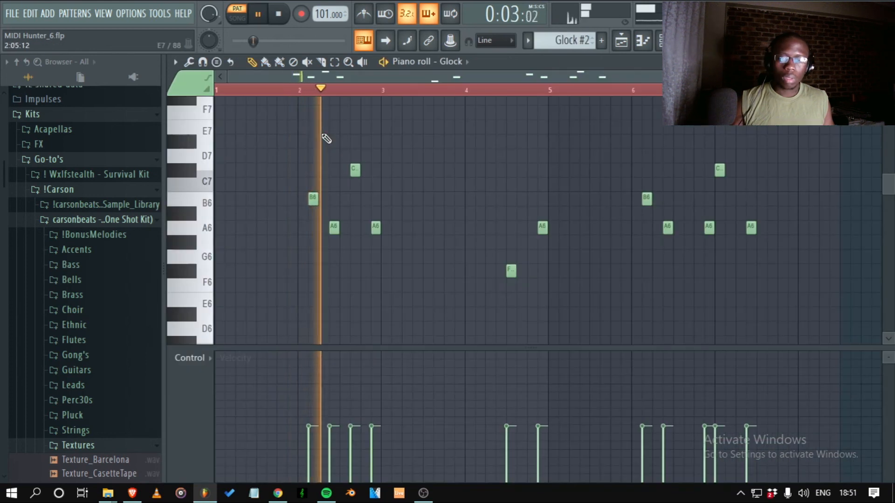
key(F5)
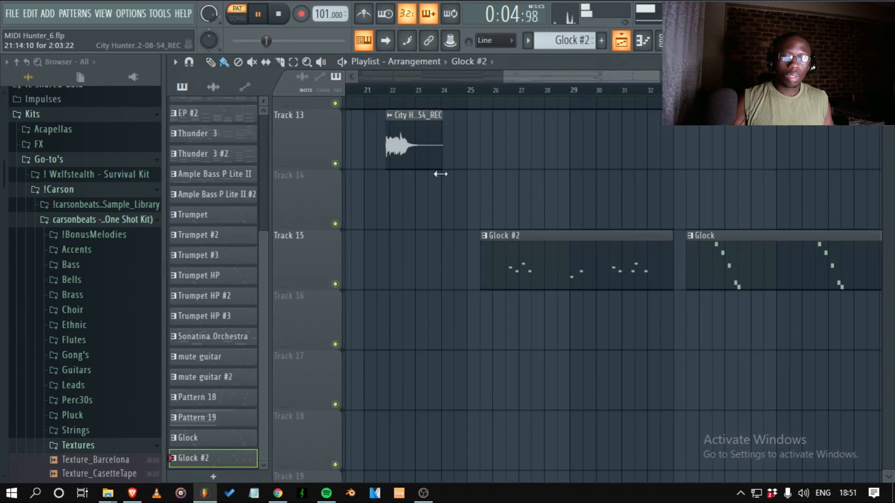
ctrl+right_click(564, 198)
key(space)
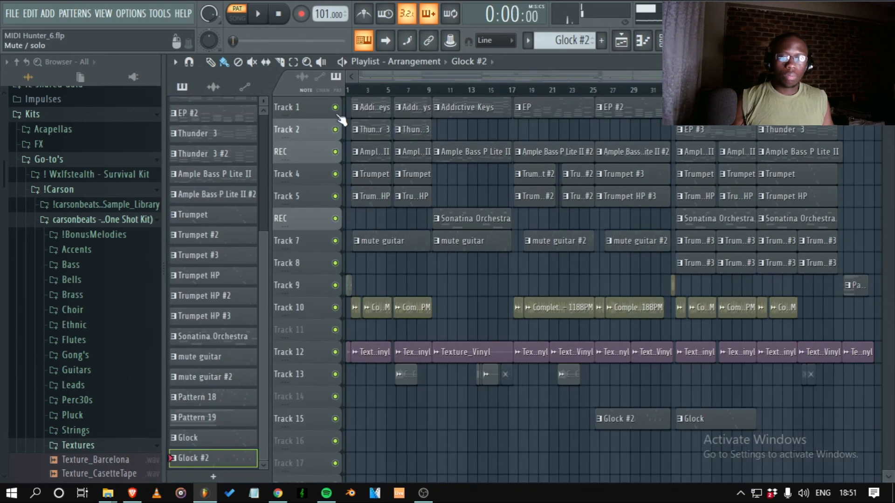
- Play the song from bar 33 and examine the Trumpet #3 and Trumpet HP #3 clips on Tracks 7 and 8
scroll(720, 112, up, 4)
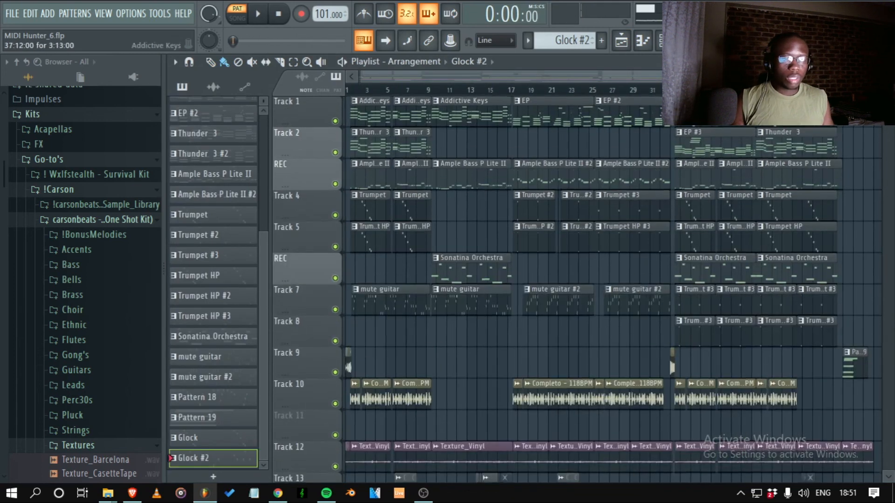
drag(708, 111, 622, 100)
scroll(574, 102, up, 1)
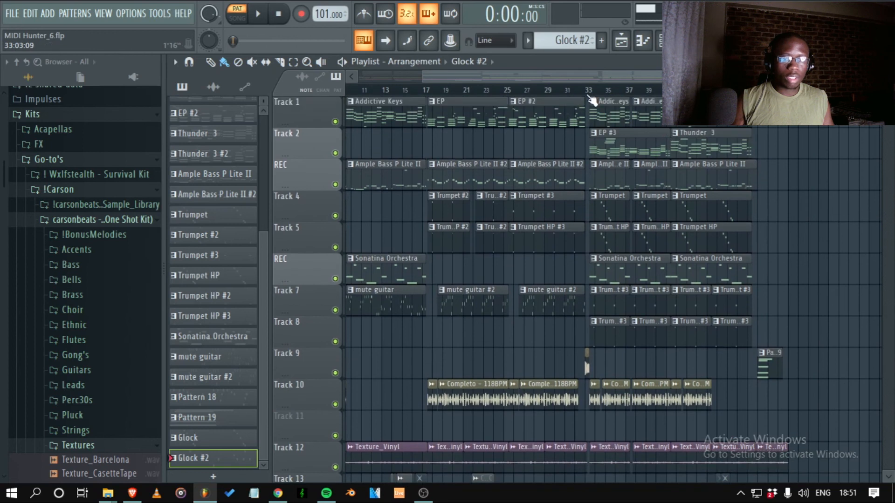
click(589, 96)
scroll(570, 326, up, 3)
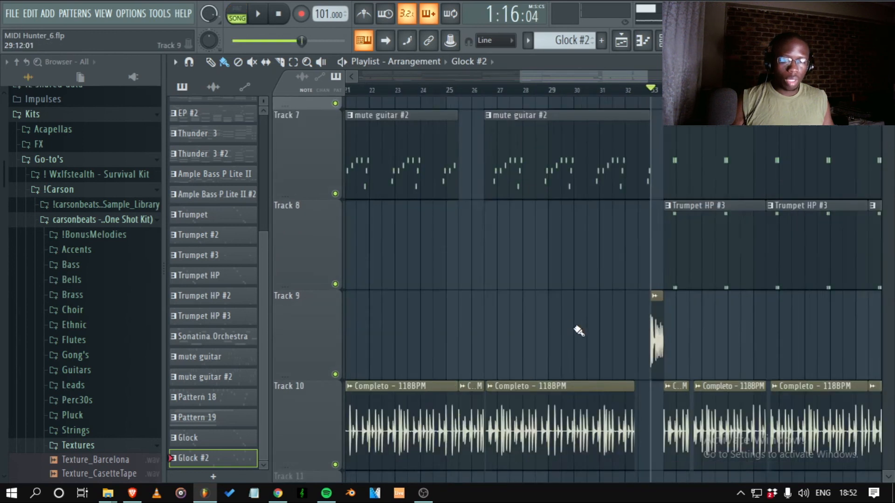
scroll(707, 309, up, 4)
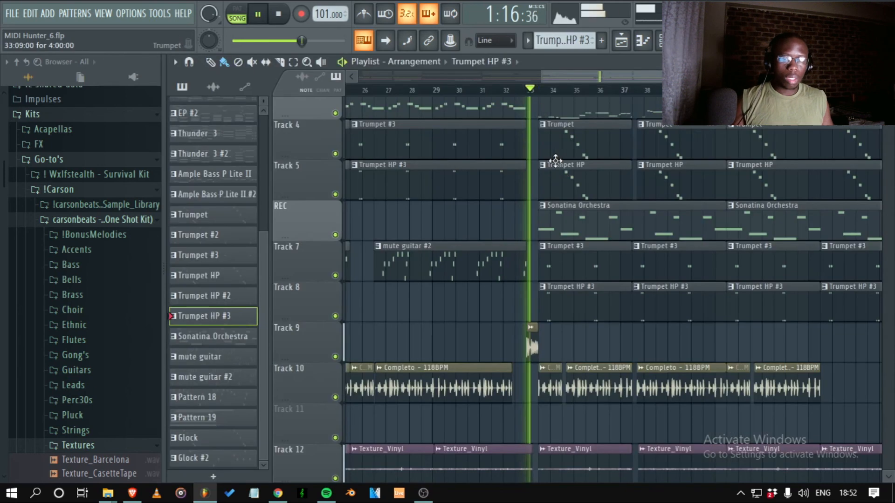
drag(627, 324, 551, 334)
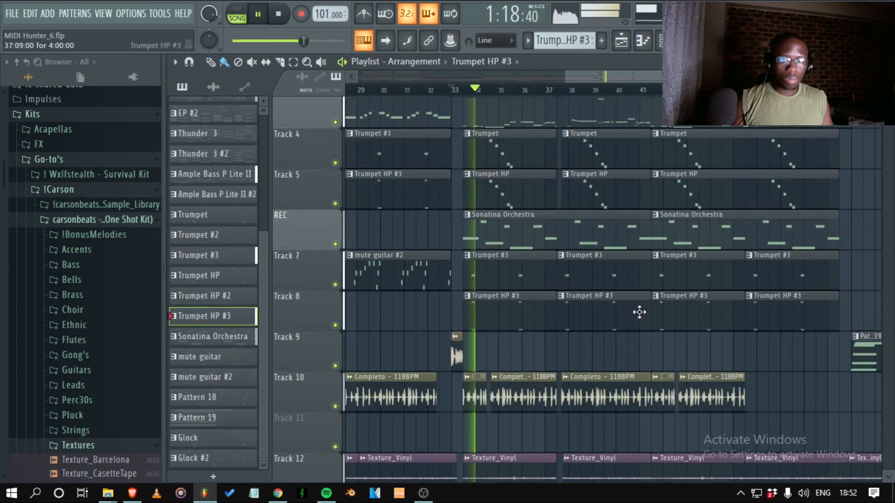
- Follow the song's playback through the last section of the arrangement up to its ending around bar 49
scroll(819, 345, down, 3)
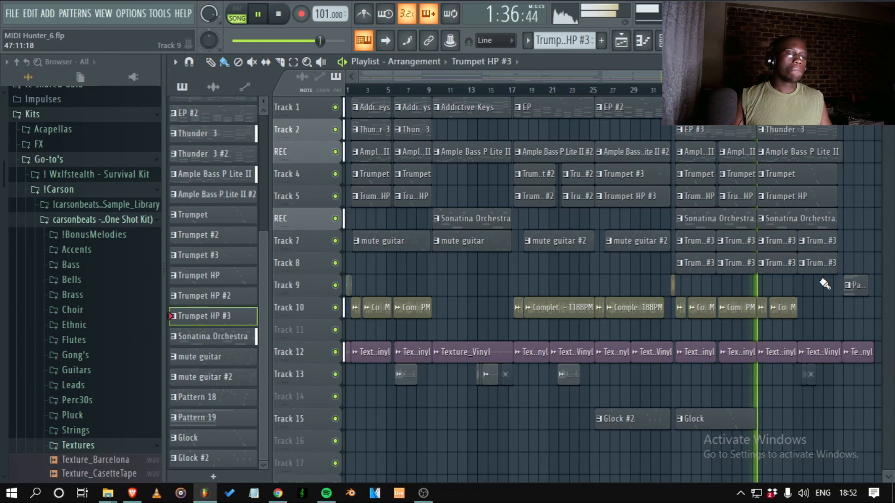
drag(871, 326, 769, 359)
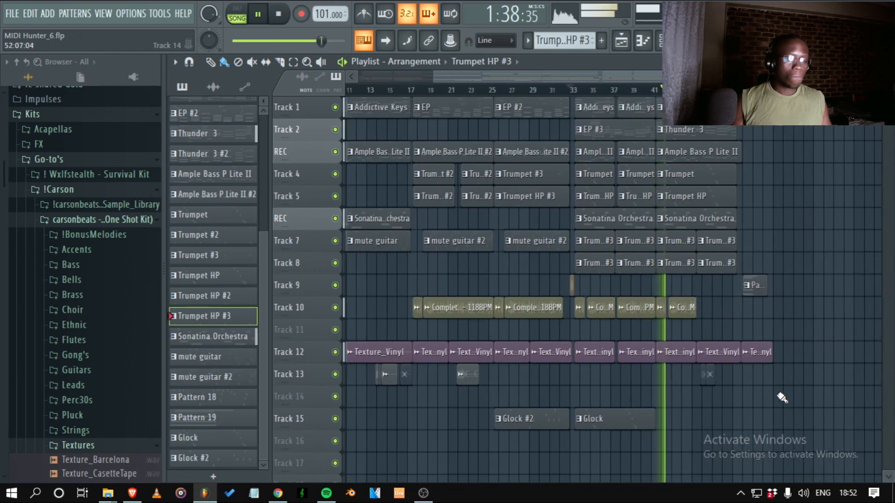
drag(783, 408, 699, 232)
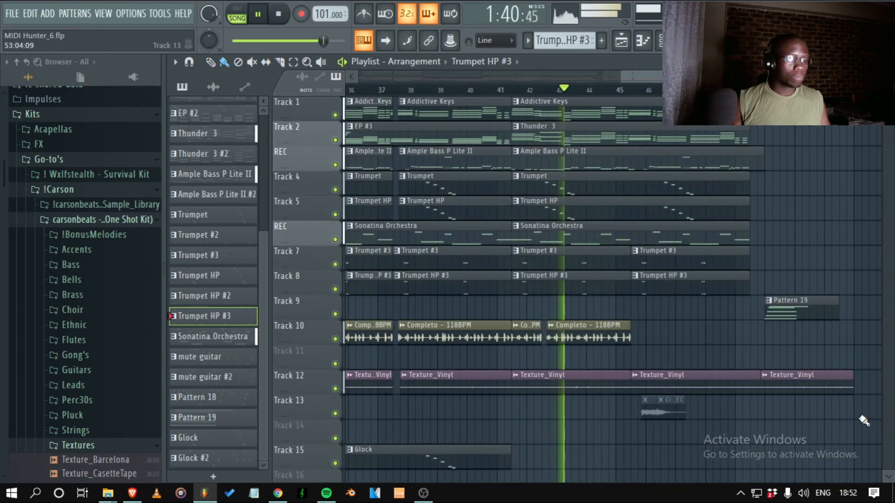
drag(846, 418, 637, 137)
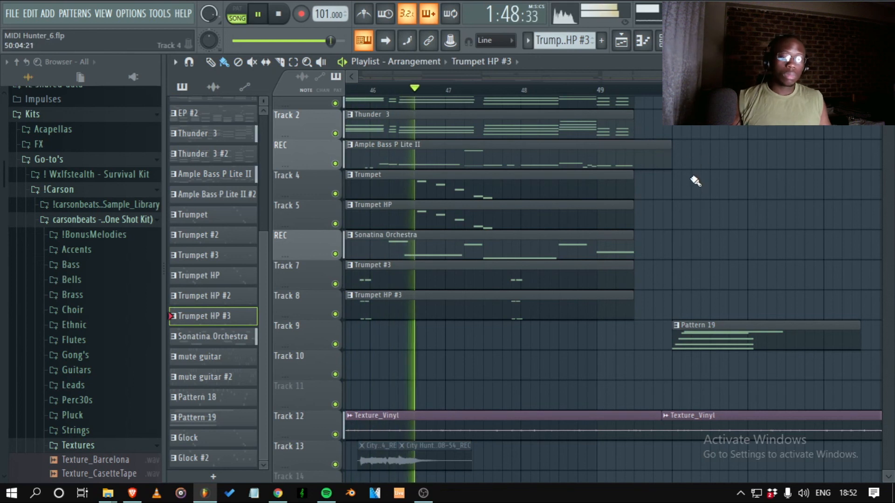
drag(691, 201, 678, 244)
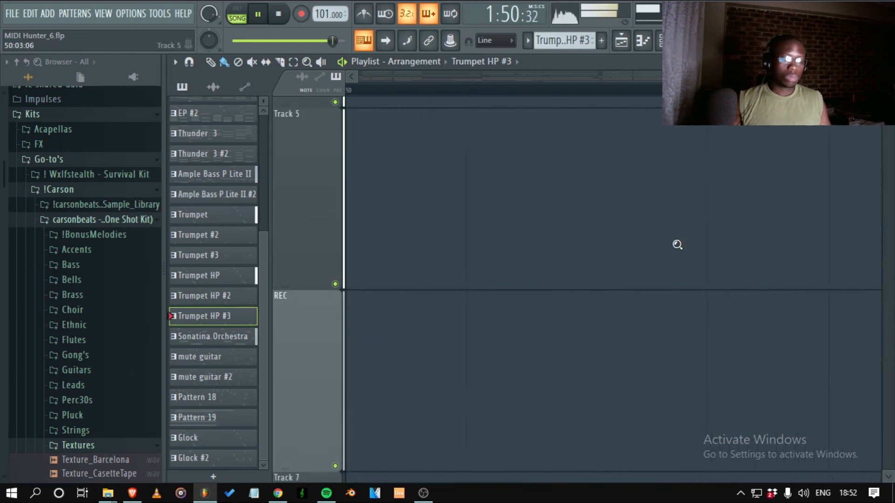
right_click(679, 244)
drag(716, 281, 717, 286)
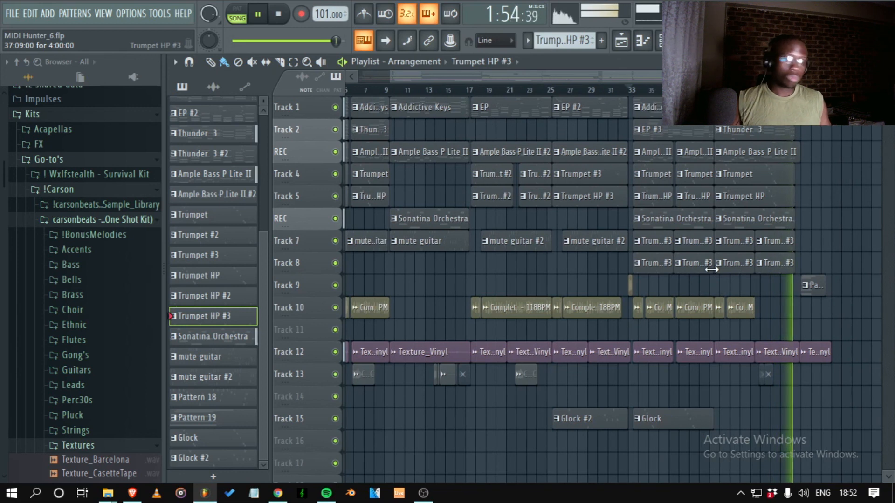
- Open the closing Pattern 19 clip on Track 9, and look over the mixer before returning to the playlist
drag(833, 320, 742, 161)
drag(749, 328, 719, 376)
double_click(707, 336)
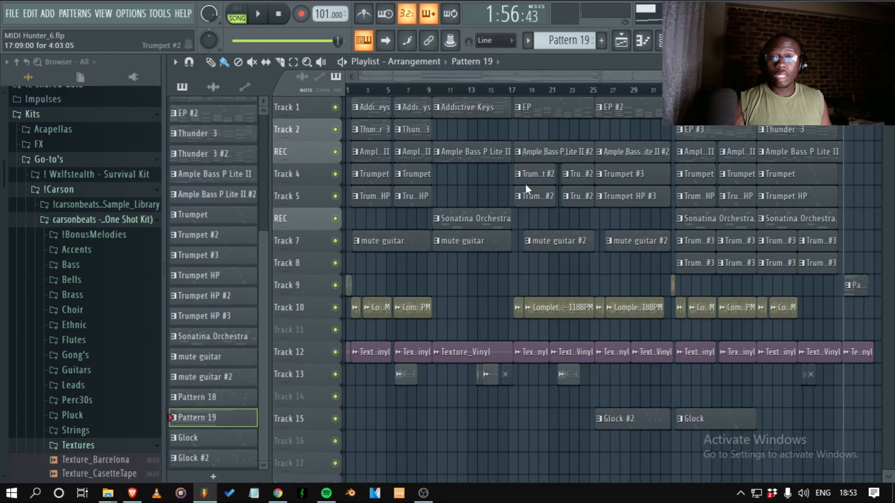
key(F9)
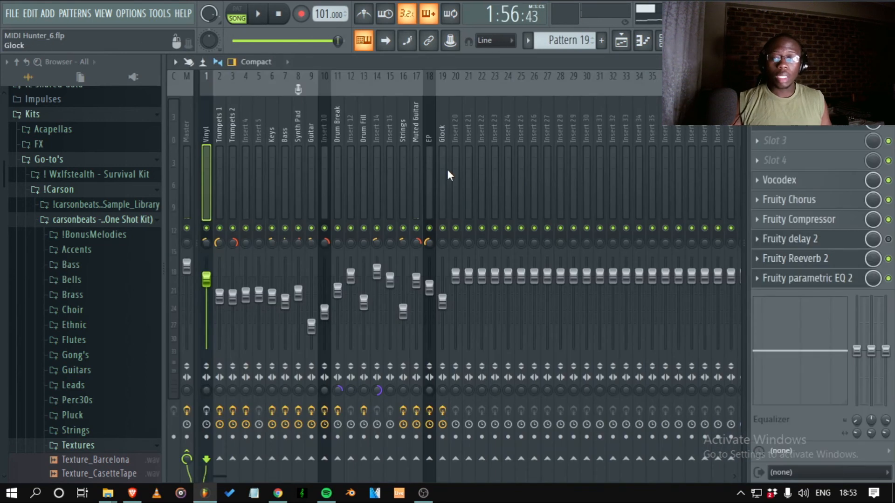
key(F9)
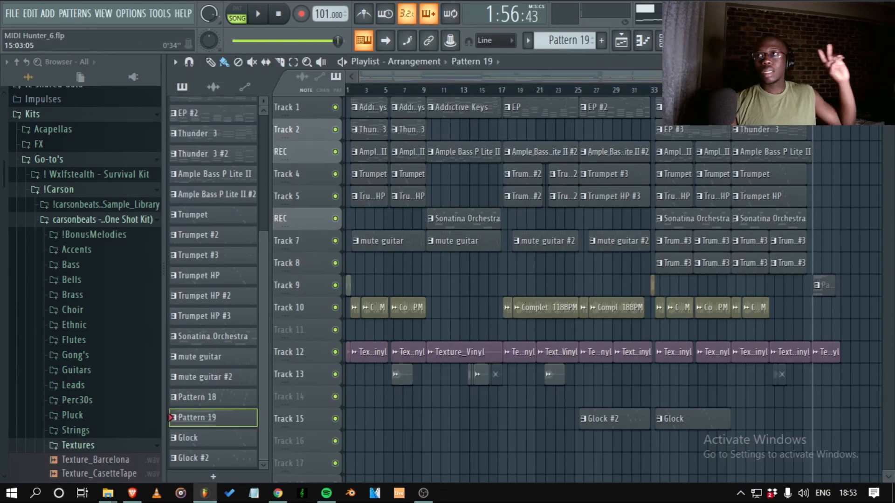